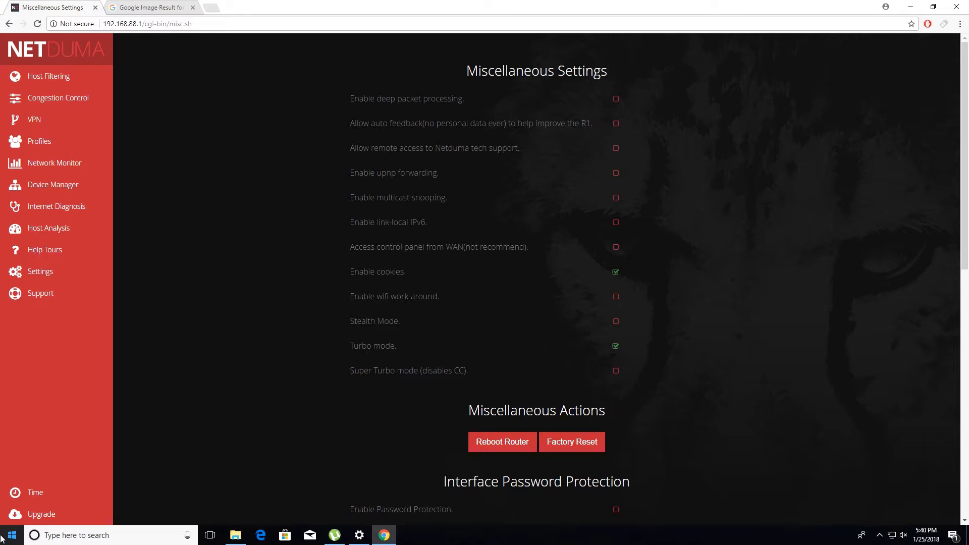
Close the running torrent client so that it no longer uses the connection.
{"action": "mouse_move", "coordinate": [334, 535]}
{"action": "right_click", "coordinate": [341, 539]}
{"action": "left_click", "coordinate": [348, 518]}
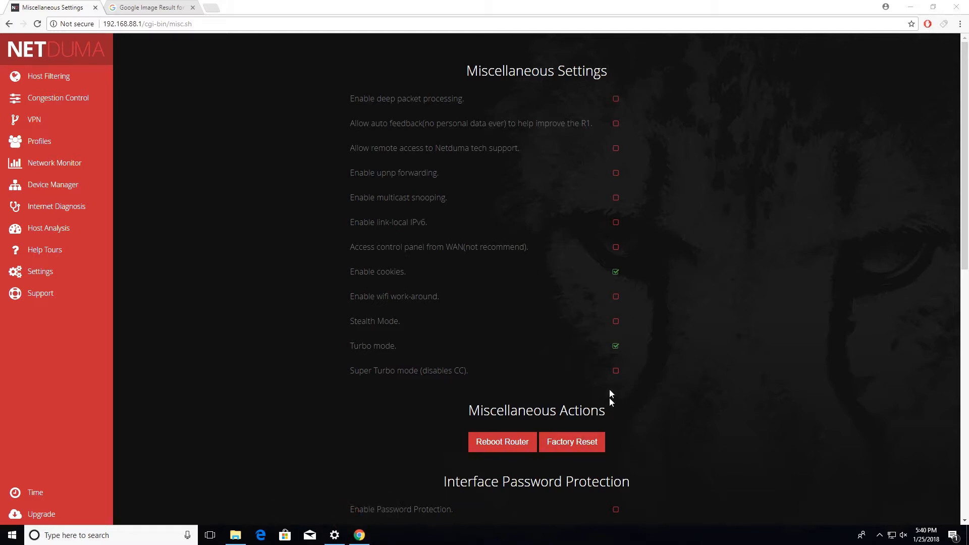
Factory-reset the router from the Miscellaneous settings and confirm the data erasure and the reboot notice.
{"action": "scroll", "coordinate": [202, 196], "scroll_direction": "down", "scroll_amount": 1}
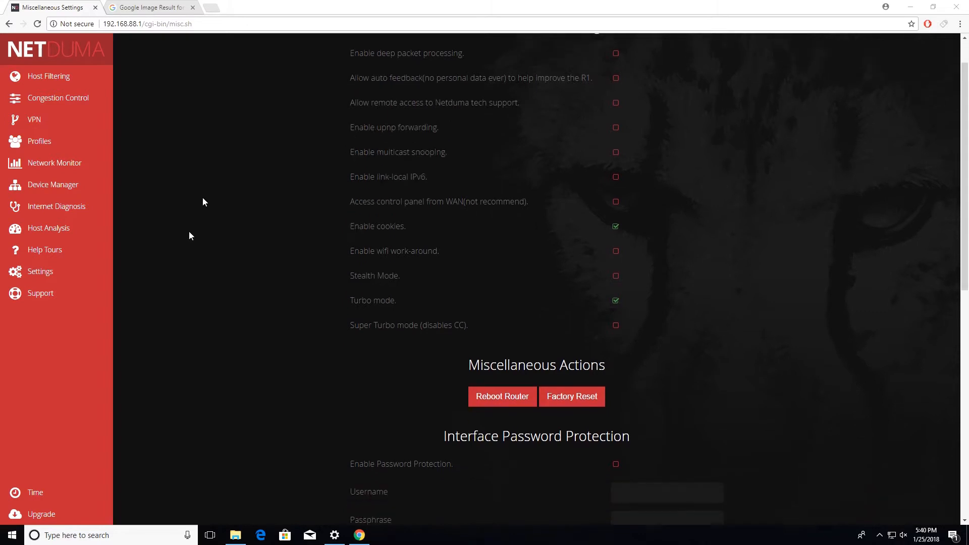
{"action": "scroll", "coordinate": [294, 229], "scroll_direction": "up", "scroll_amount": 1}
{"action": "scroll", "coordinate": [451, 161], "scroll_direction": "down", "scroll_amount": 5}
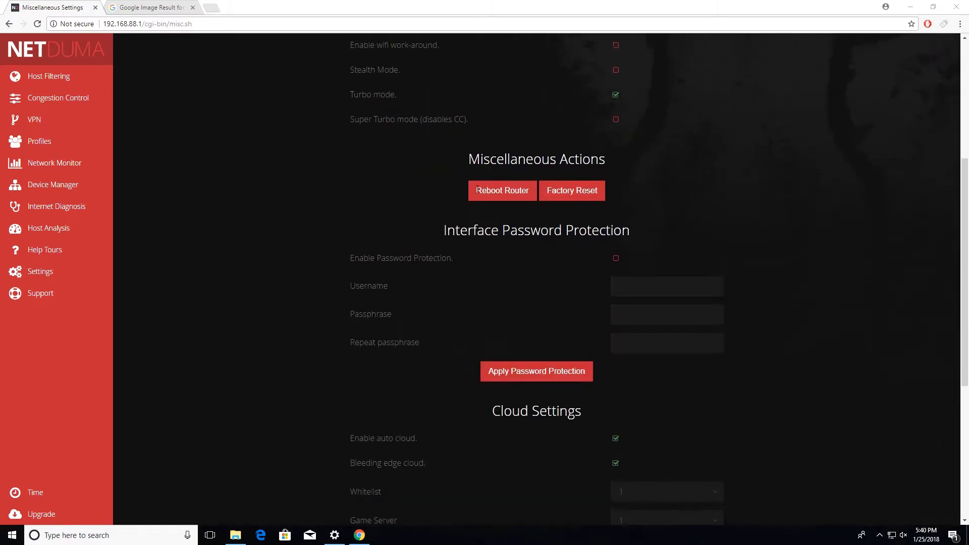
{"action": "scroll", "coordinate": [607, 44], "scroll_direction": "up", "scroll_amount": 5}
{"action": "scroll", "coordinate": [612, 283], "scroll_direction": "down", "scroll_amount": 2}
{"action": "scroll", "coordinate": [613, 282], "scroll_direction": "up", "scroll_amount": 2}
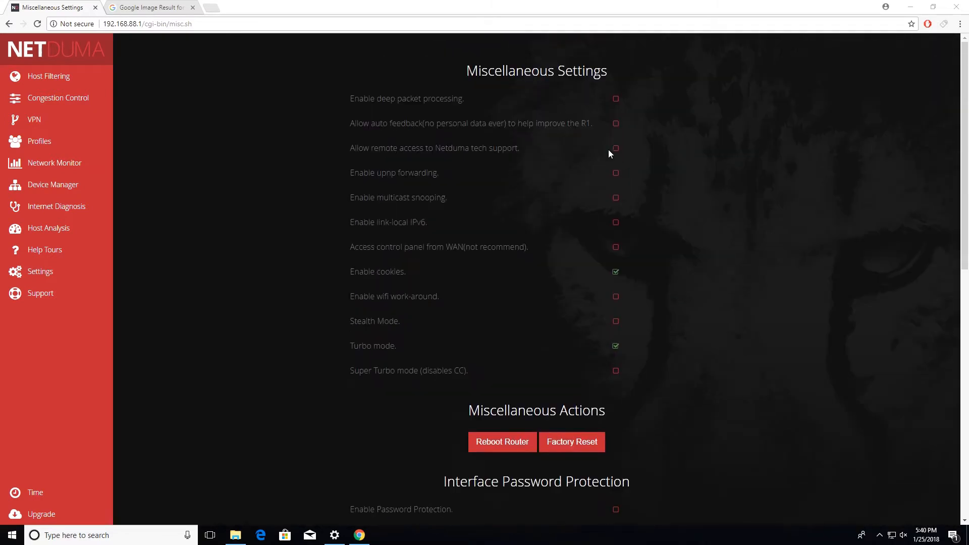
{"action": "scroll", "coordinate": [587, 181], "scroll_direction": "down", "scroll_amount": 2}
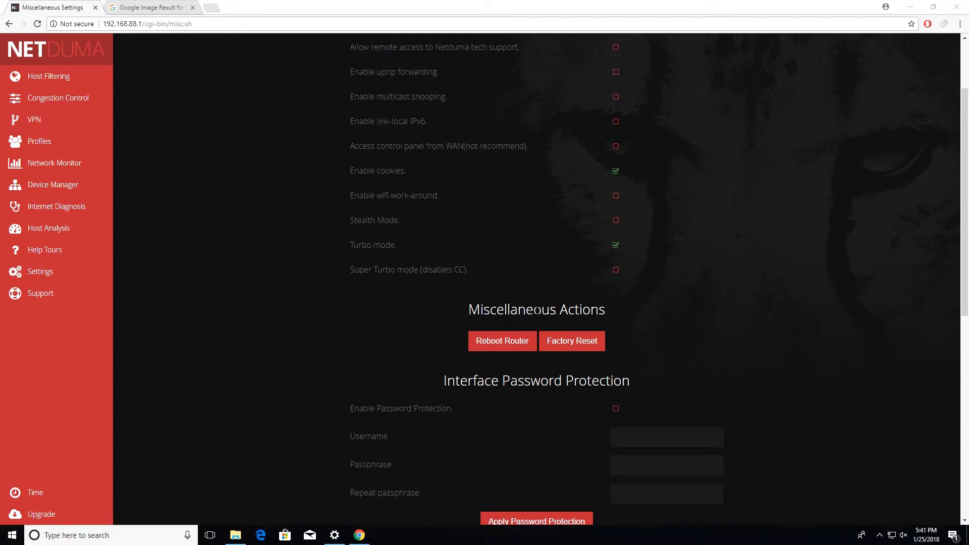
{"action": "left_click", "coordinate": [573, 342]}
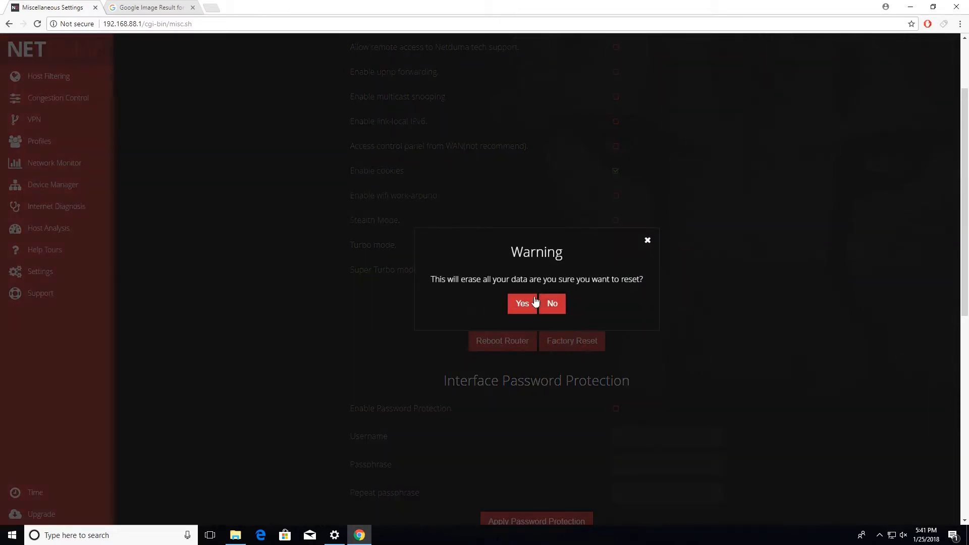
{"action": "left_click", "coordinate": [526, 308]}
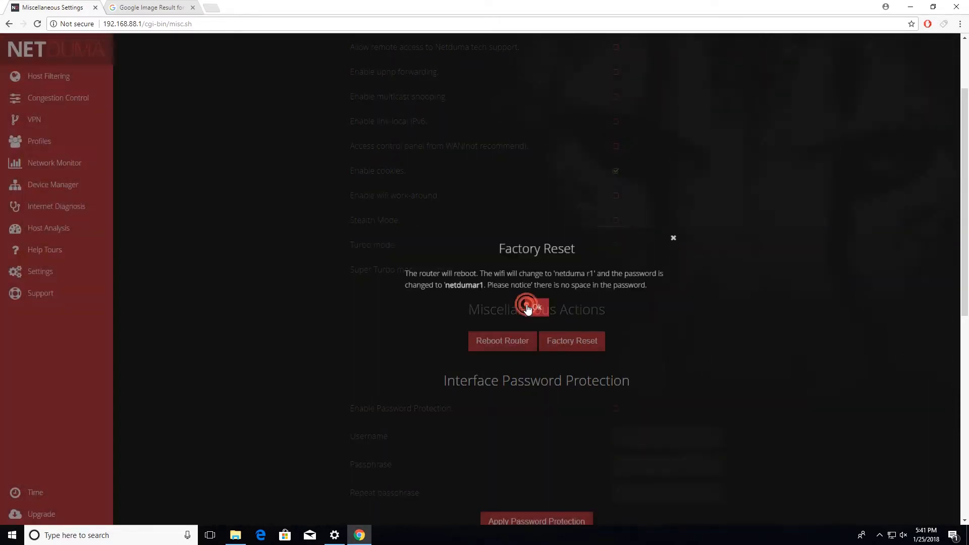
{"action": "left_click", "coordinate": [545, 309]}
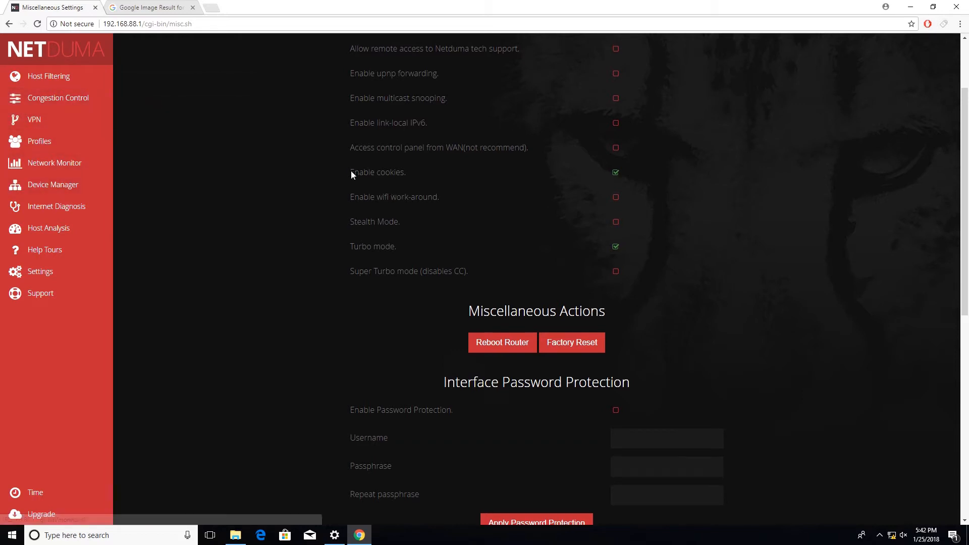
Disable IPv6 in the router's LAN settings.
{"action": "scroll", "coordinate": [350, 170], "scroll_direction": "up", "scroll_amount": 2}
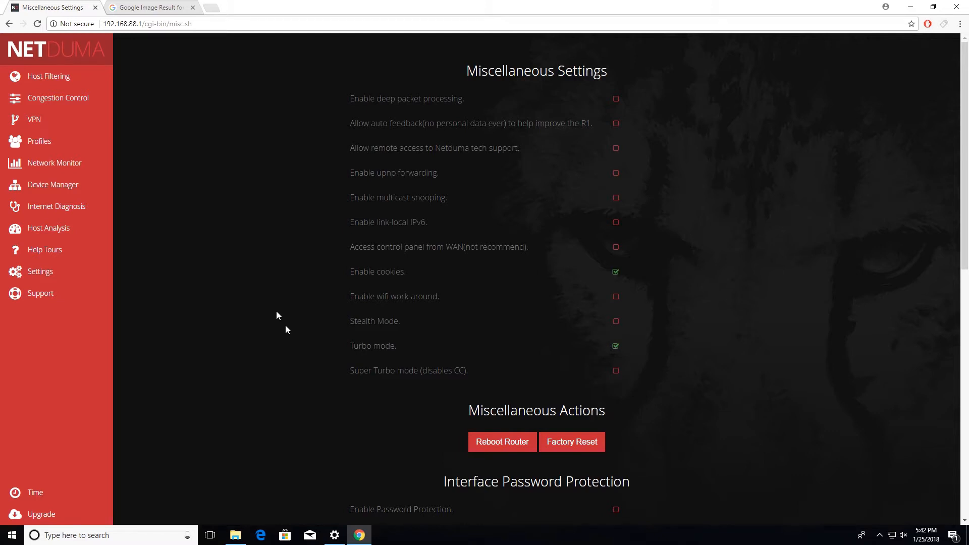
{"action": "mouse_move", "coordinate": [78, 273]}
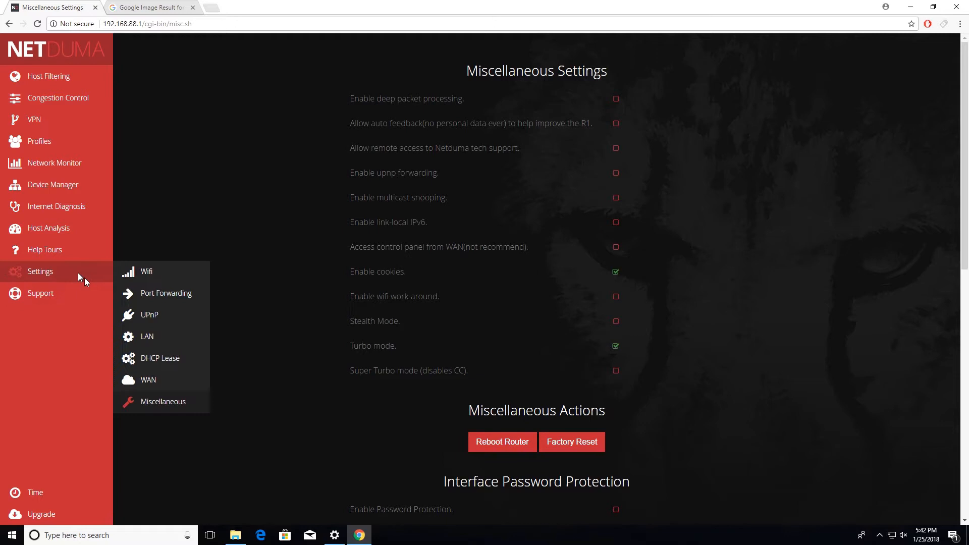
{"action": "left_click", "coordinate": [149, 337]}
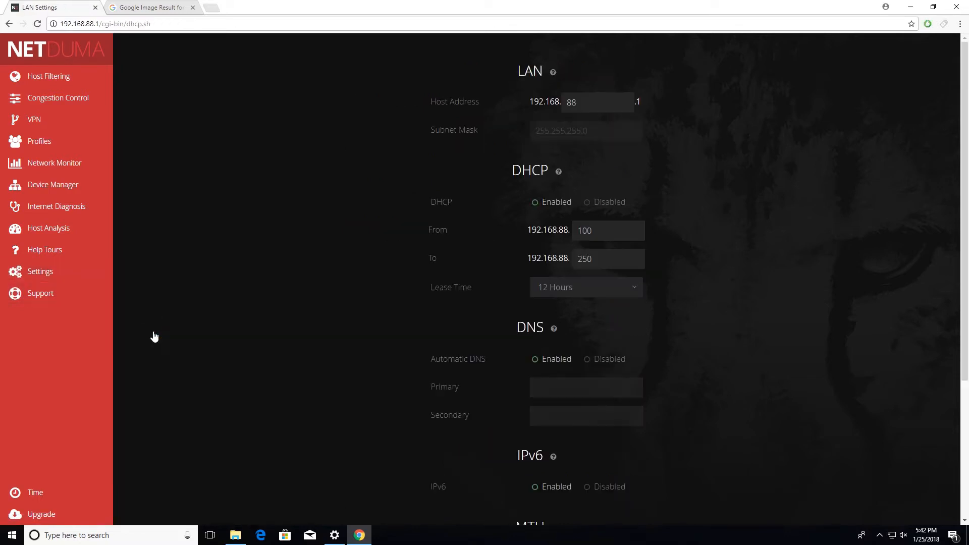
{"action": "scroll", "coordinate": [278, 324], "scroll_direction": "down", "scroll_amount": 4}
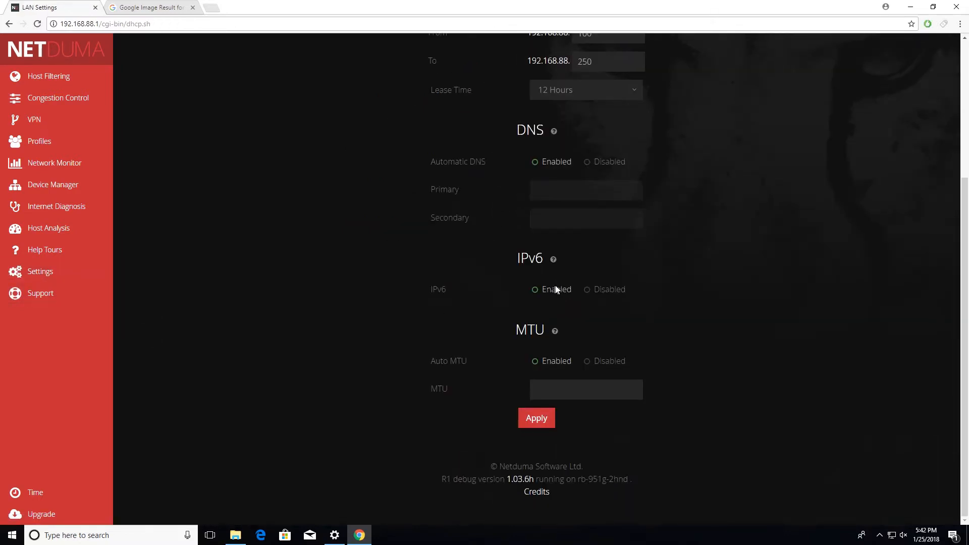
{"action": "left_click", "coordinate": [585, 290]}
Open the Congestion Control settings and lower the anti-flood download cap to 11% and the upload cap to 21%.
{"action": "left_click", "coordinate": [65, 98]}
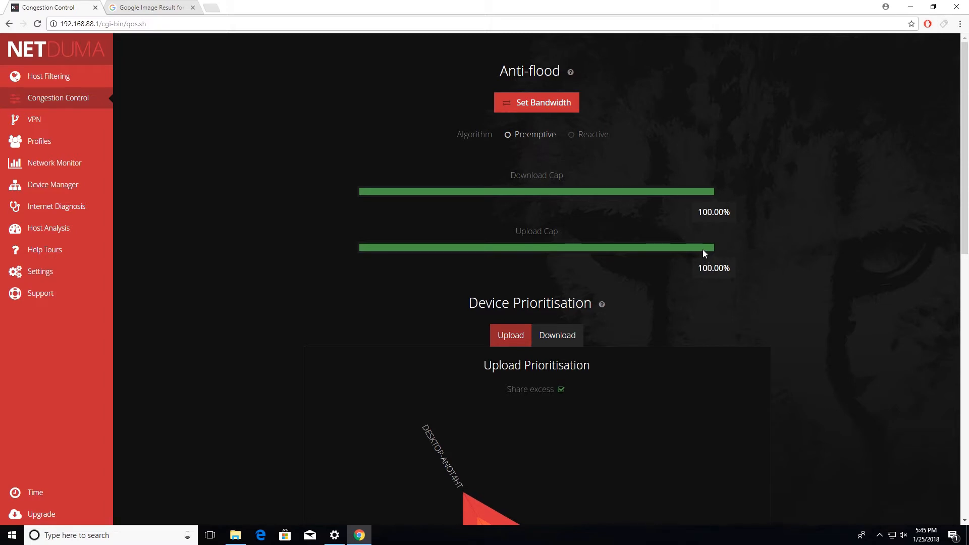
{"action": "left_click_drag", "start_coordinate": [716, 221], "coordinate": [398, 238]}
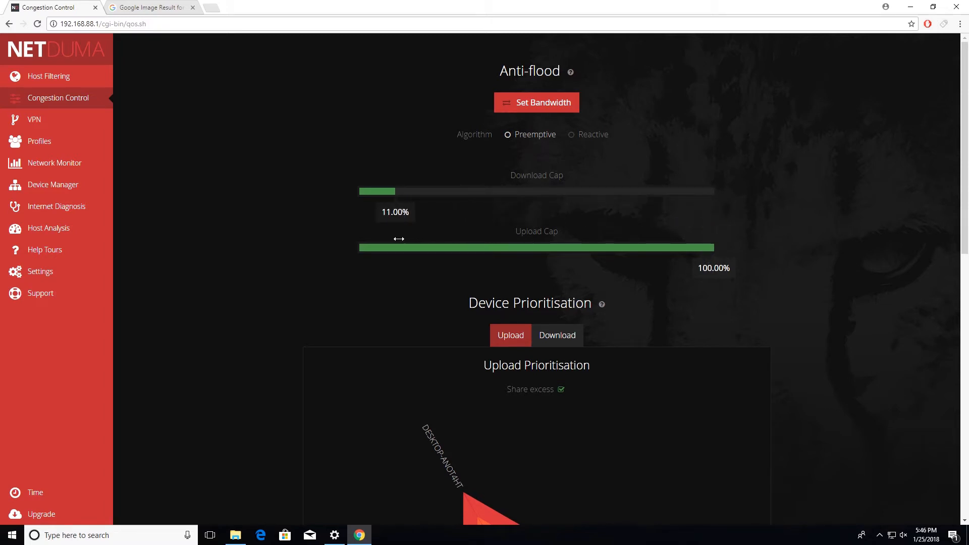
{"action": "left_click_drag", "start_coordinate": [729, 270], "coordinate": [448, 269]}
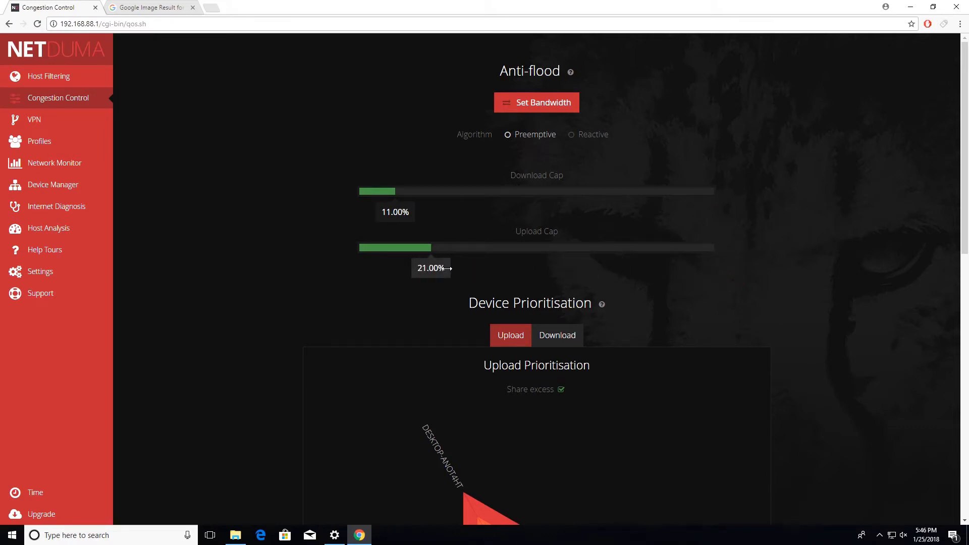
{"action": "left_click_drag", "start_coordinate": [446, 268], "coordinate": [445, 281]}
{"action": "mouse_move", "coordinate": [445, 281]}
{"action": "left_mouse_down"}
{"action": "mouse_move", "coordinate": [446, 263]}
{"action": "mouse_move", "coordinate": [443, 272]}
{"action": "left_mouse_up"}
Set both the upload cap and the download cap to 95% and choose the Reactive anti-flood algorithm.
{"action": "left_click_drag", "start_coordinate": [443, 273], "coordinate": [705, 258]}
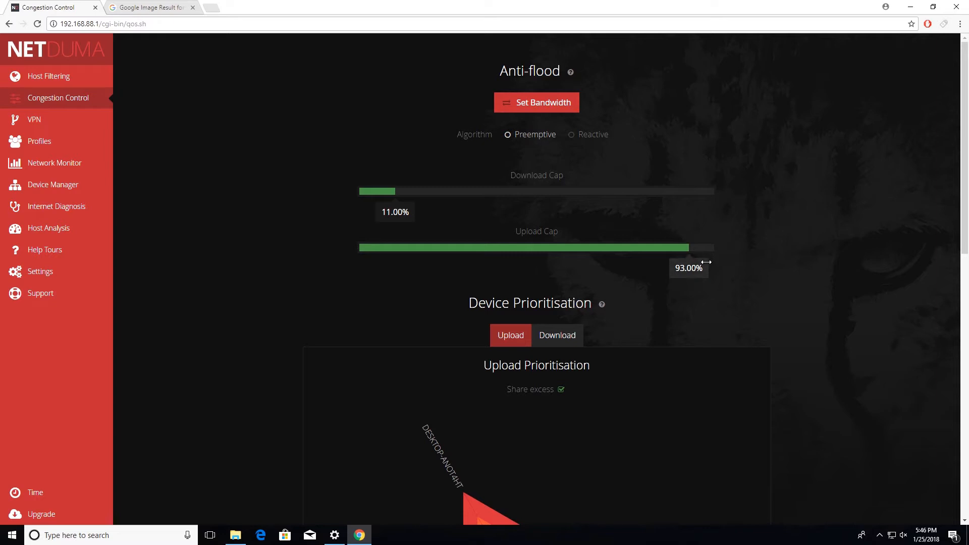
{"action": "left_click_drag", "start_coordinate": [706, 262], "coordinate": [713, 262]}
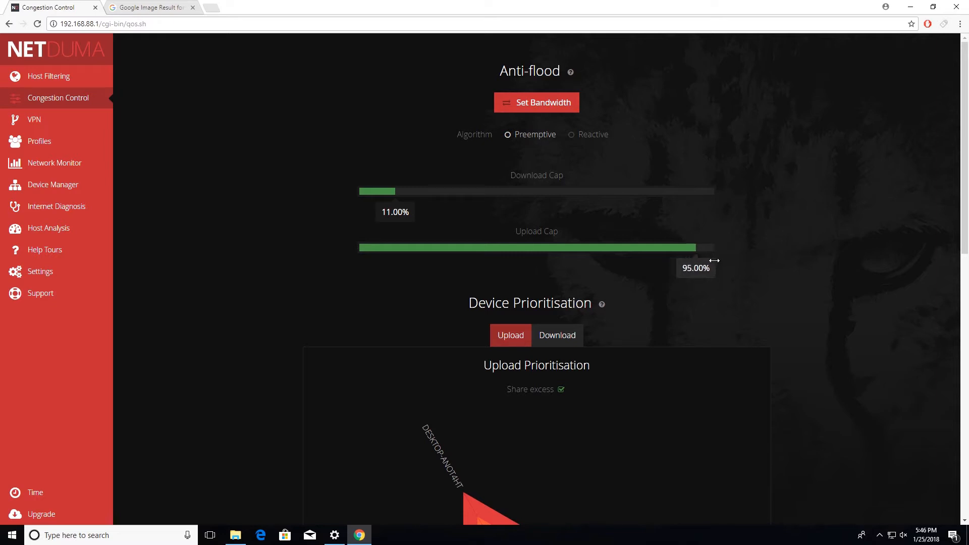
{"action": "left_click_drag", "start_coordinate": [651, 226], "coordinate": [707, 228]}
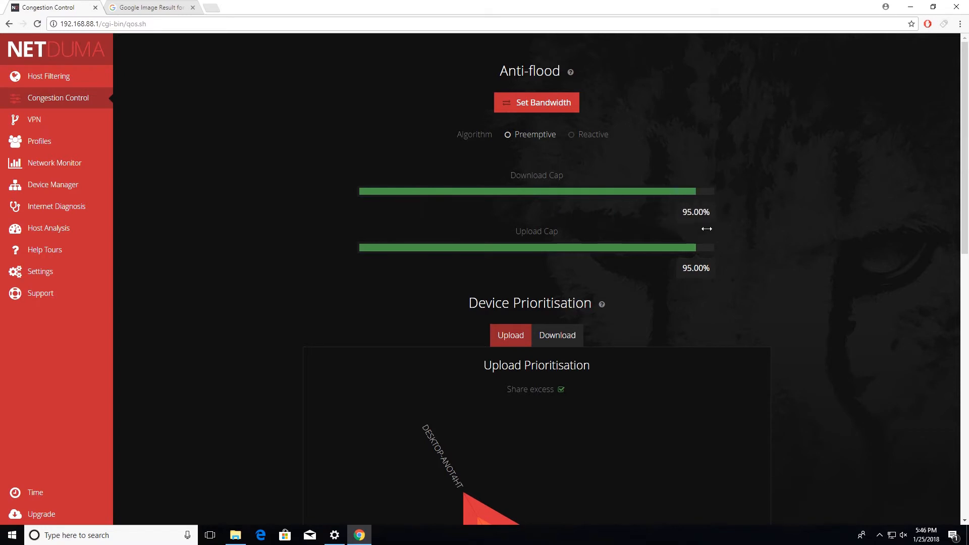
{"action": "left_click", "coordinate": [570, 135]}
Examine the Hyper-Traffic section and the devices in the upload prioritisation chart.
{"action": "scroll", "coordinate": [552, 142], "scroll_direction": "down", "scroll_amount": 10}
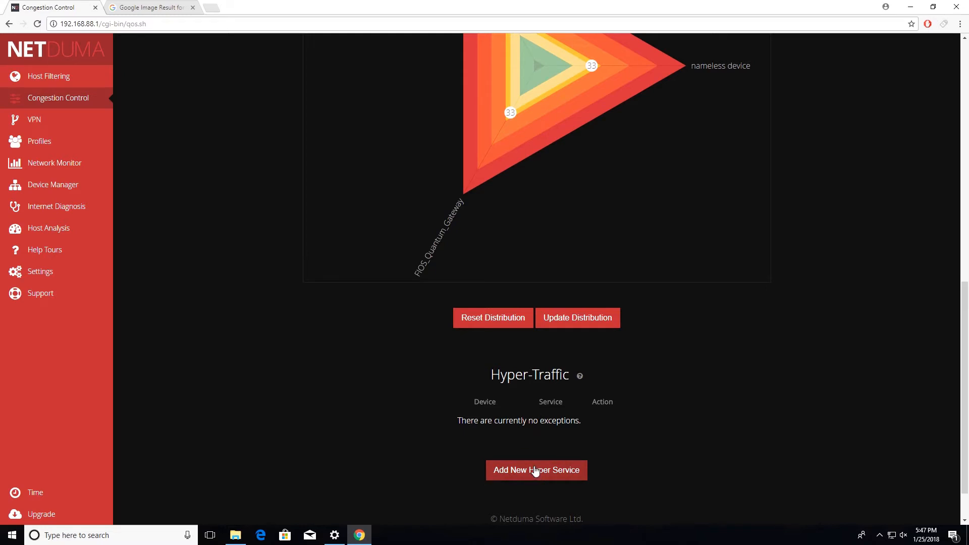
{"action": "scroll", "coordinate": [543, 214], "scroll_direction": "up", "scroll_amount": 4}
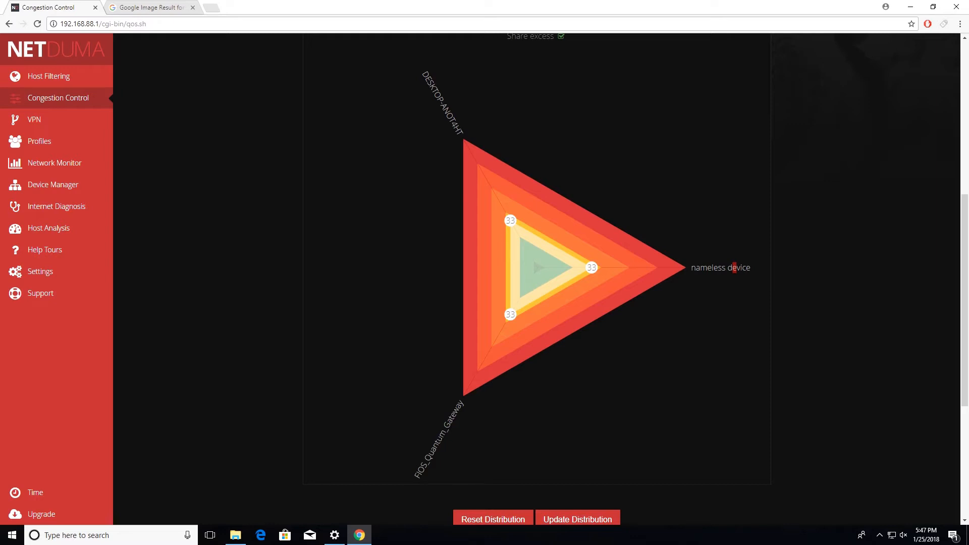
{"action": "right_click", "coordinate": [441, 441]}
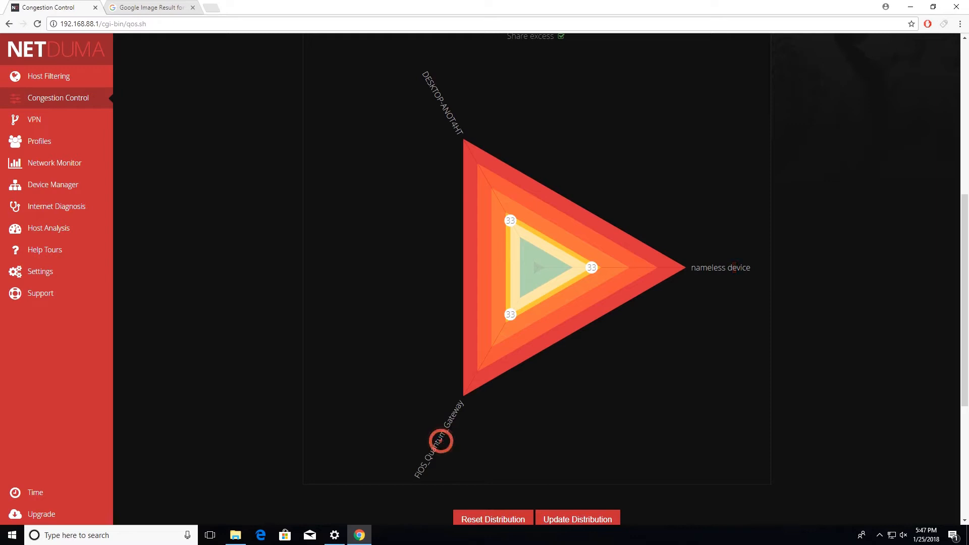
{"action": "left_click", "coordinate": [445, 454]}
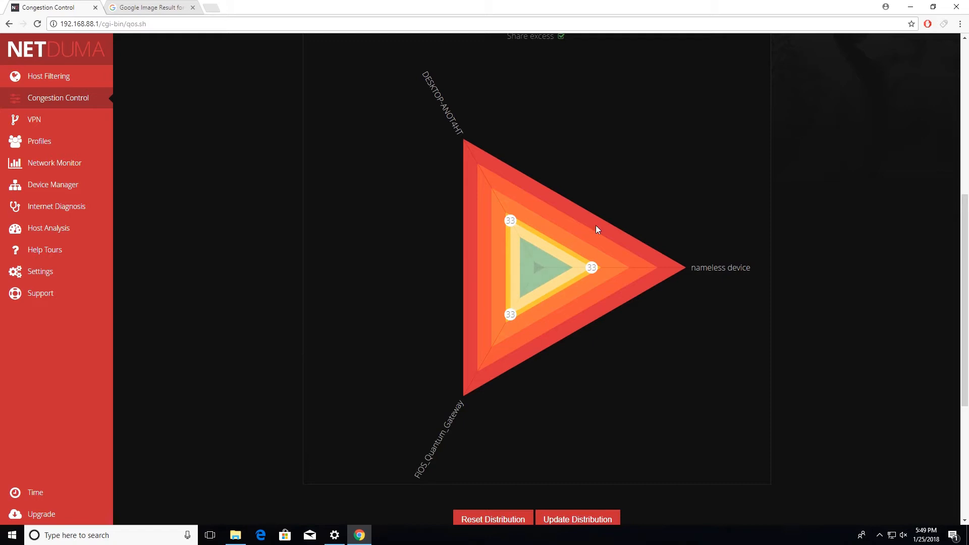
{"action": "scroll", "coordinate": [512, 217], "scroll_direction": "down", "scroll_amount": 4}
{"action": "scroll", "coordinate": [511, 223], "scroll_direction": "up", "scroll_amount": 5}
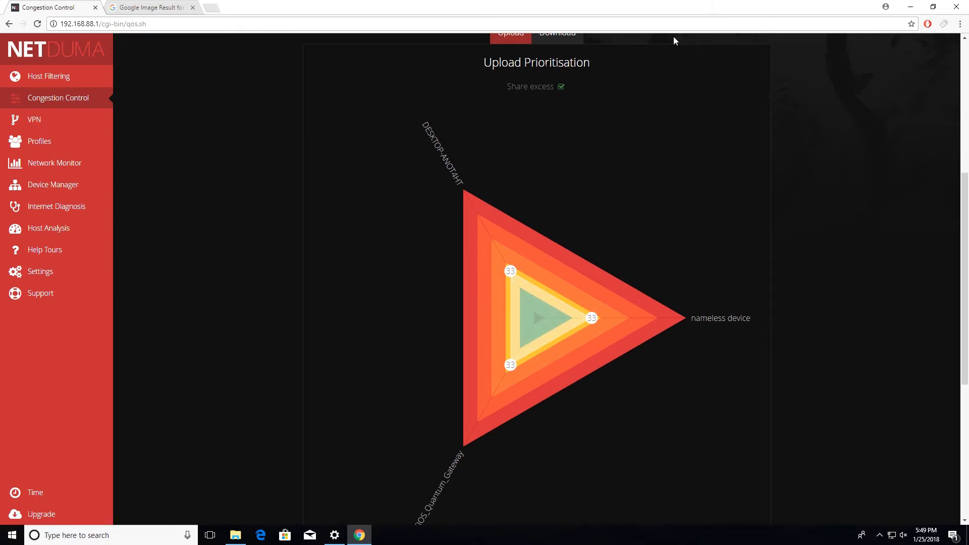
Open Host Filtering, view the device choices for the first service slot, and examine the geo-filter options and map.
{"action": "left_click", "coordinate": [68, 80]}
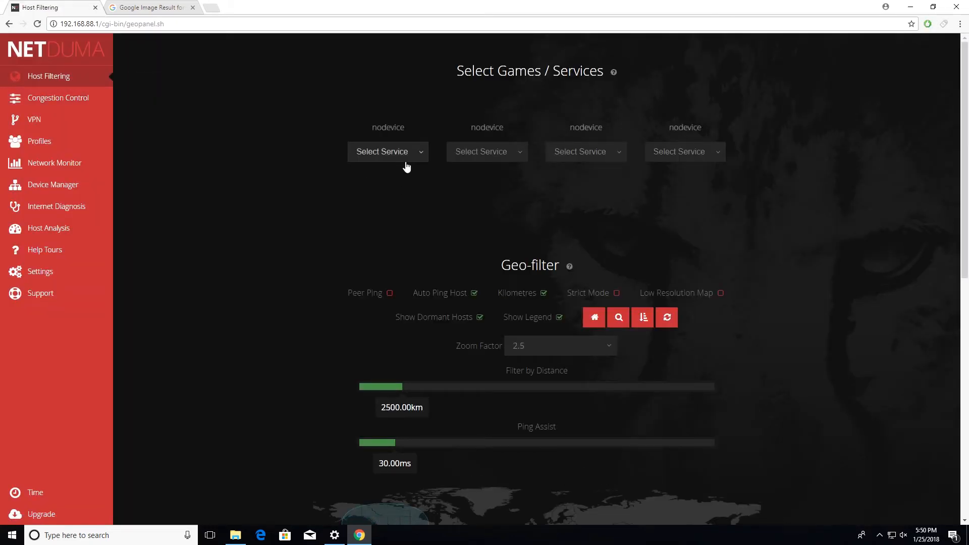
{"action": "scroll", "coordinate": [405, 164], "scroll_direction": "down", "scroll_amount": 3}
{"action": "scroll", "coordinate": [405, 164], "scroll_direction": "up", "scroll_amount": 3}
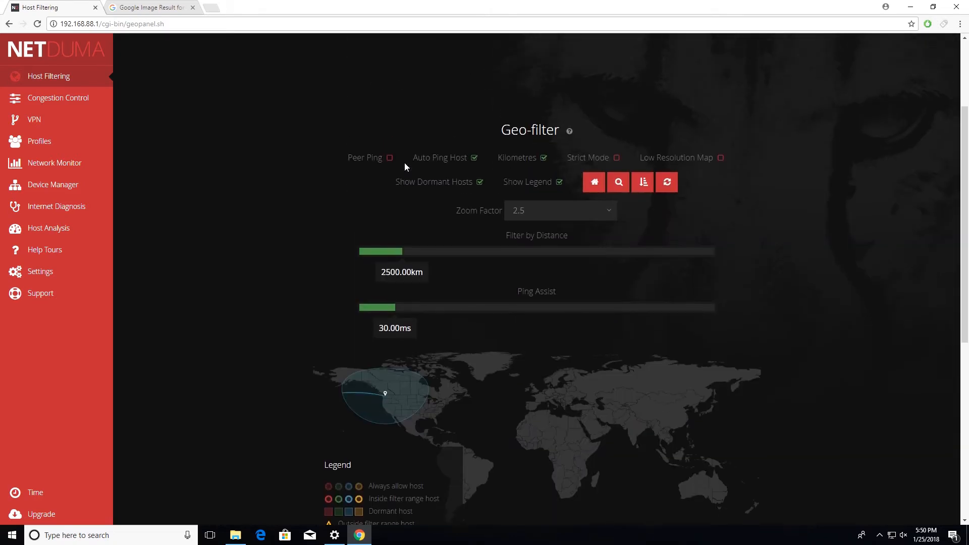
{"action": "left_click", "coordinate": [409, 164]}
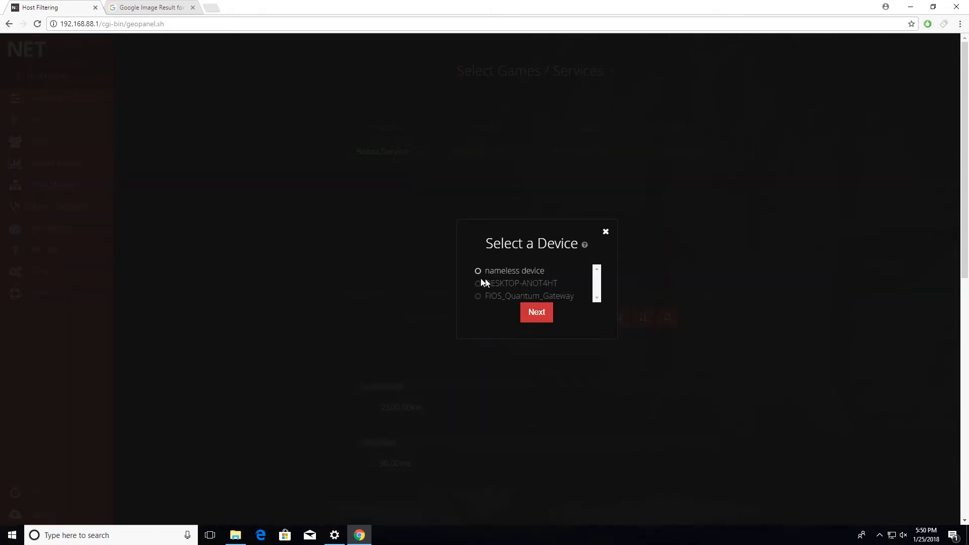
{"action": "left_click", "coordinate": [605, 231]}
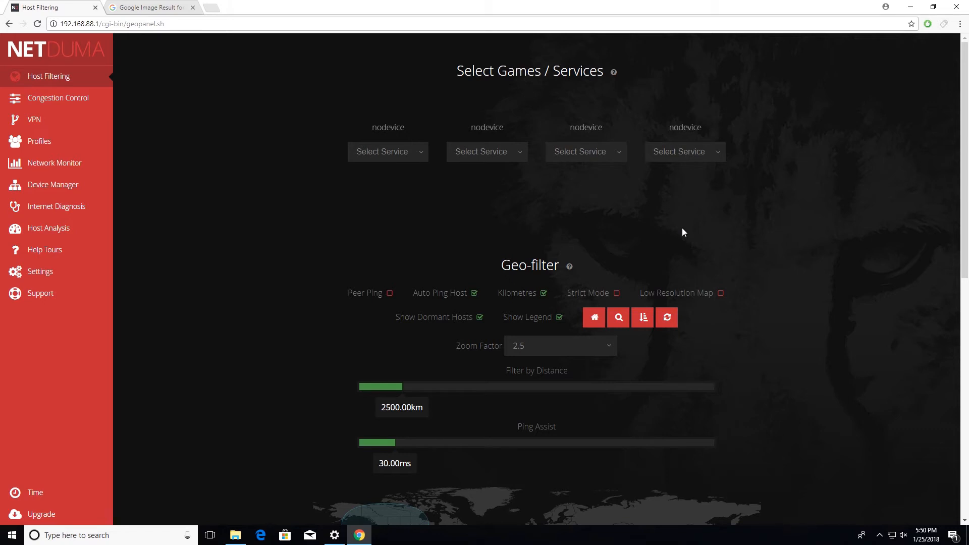
{"action": "scroll", "coordinate": [679, 222], "scroll_direction": "down", "scroll_amount": 5}
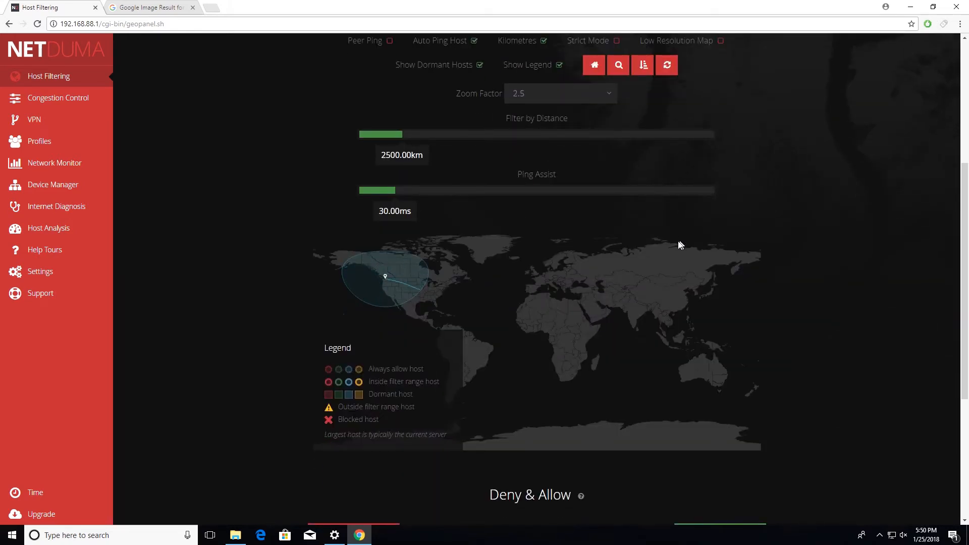
{"action": "scroll", "coordinate": [517, 331], "scroll_direction": "up", "scroll_amount": 1}
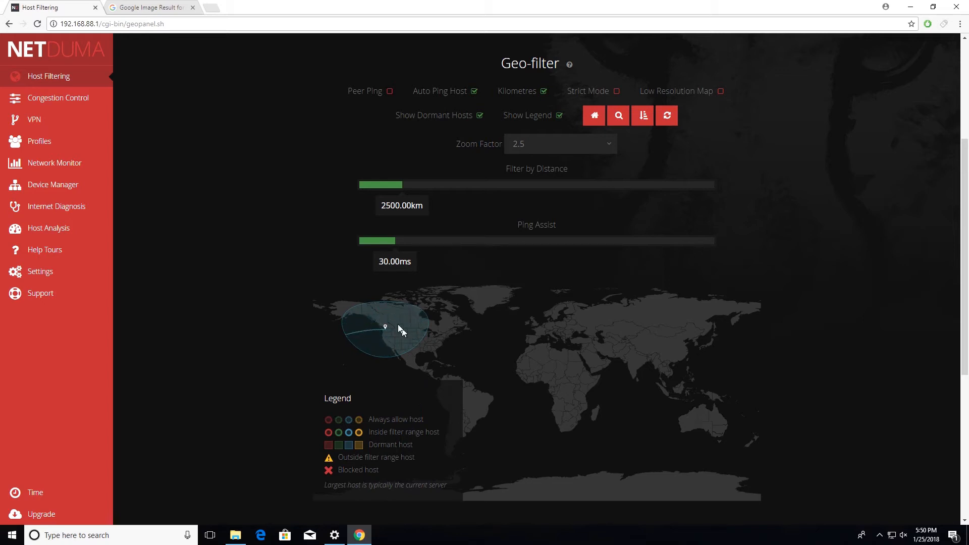
In the Miscellaneous settings, disable deep packet processing, auto feedback and remote tech support access, and enable cookies and Turbo mode.
{"action": "mouse_move", "coordinate": [64, 271]}
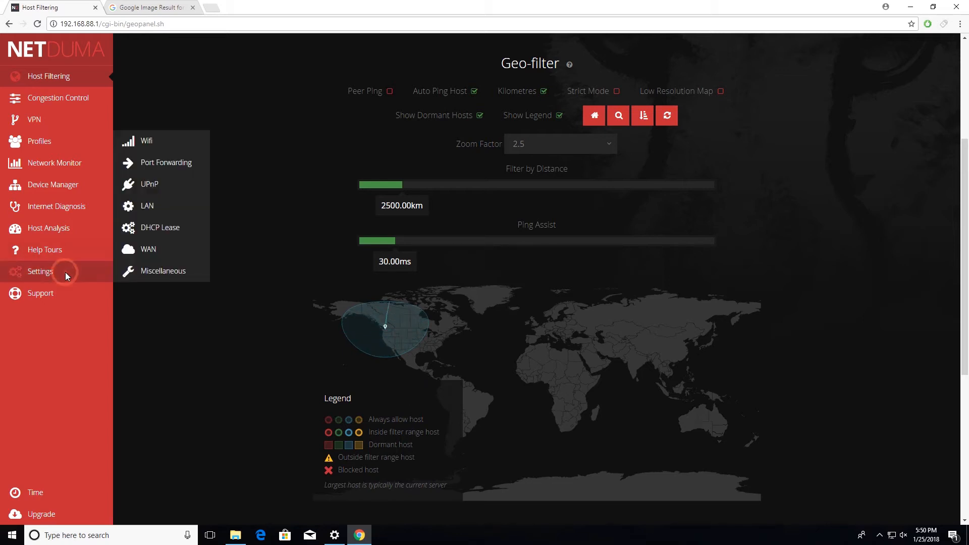
{"action": "left_click", "coordinate": [176, 271]}
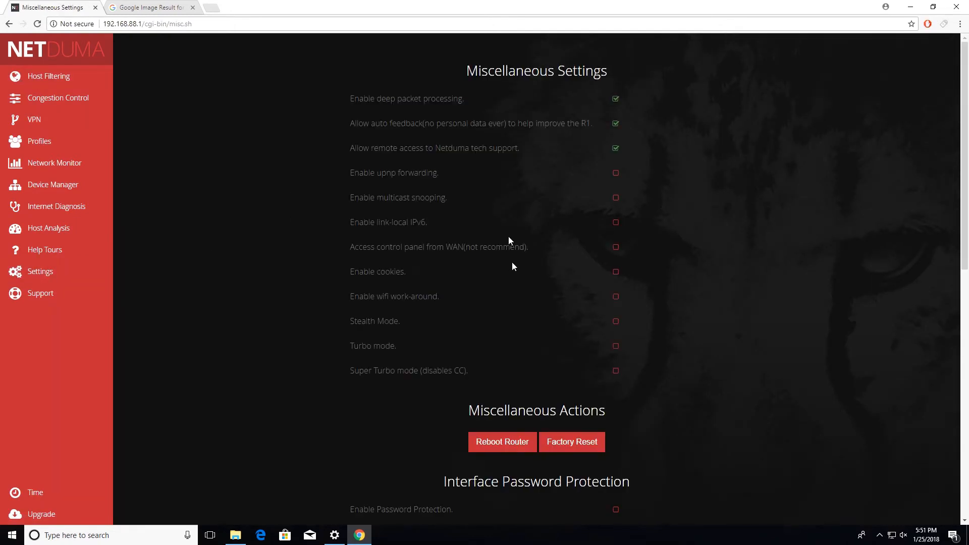
{"action": "left_click", "coordinate": [614, 99]}
{"action": "left_click", "coordinate": [616, 123]}
{"action": "left_click", "coordinate": [616, 148]}
{"action": "left_click", "coordinate": [617, 272]}
{"action": "left_click", "coordinate": [615, 346]}
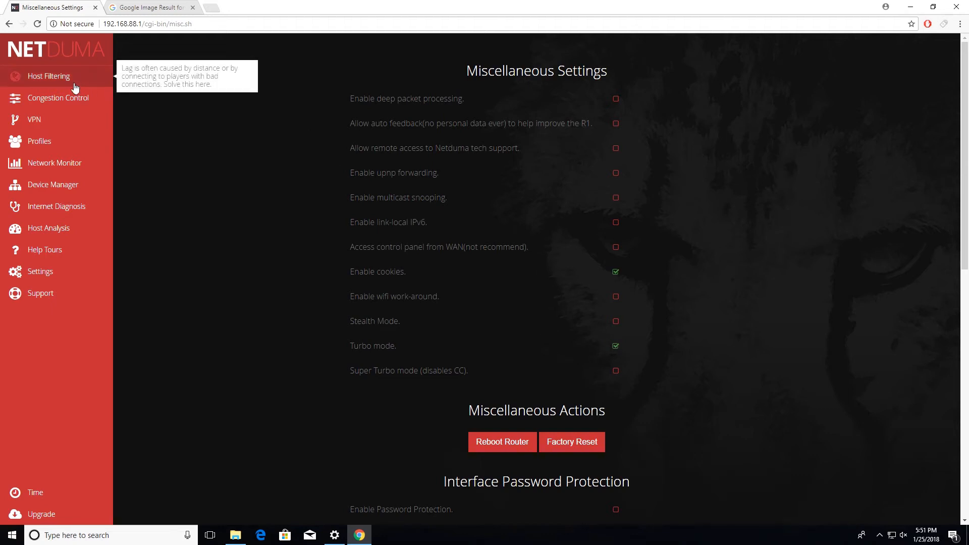
Return to Host Filtering and hide the legend on the geo-filter map.
{"action": "left_click", "coordinate": [71, 76]}
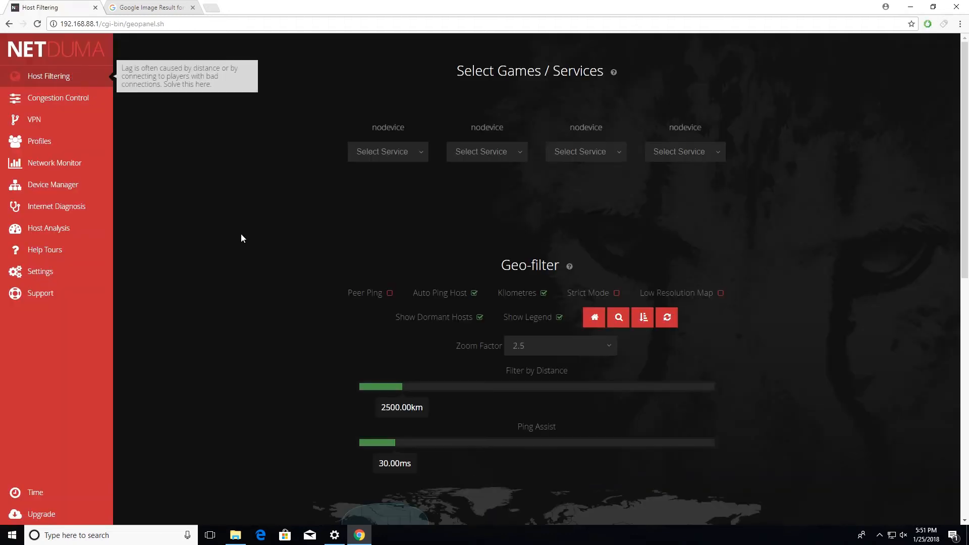
{"action": "scroll", "coordinate": [266, 277], "scroll_direction": "down", "scroll_amount": 9}
{"action": "scroll", "coordinate": [280, 282], "scroll_direction": "up", "scroll_amount": 6}
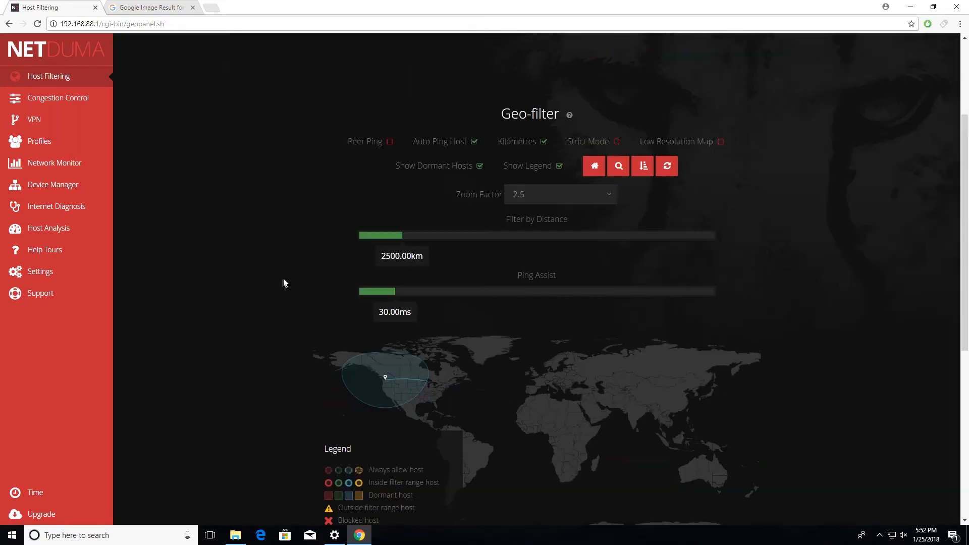
{"action": "left_click", "coordinate": [557, 165]}
{"action": "scroll", "coordinate": [424, 245], "scroll_direction": "down", "scroll_amount": 3}
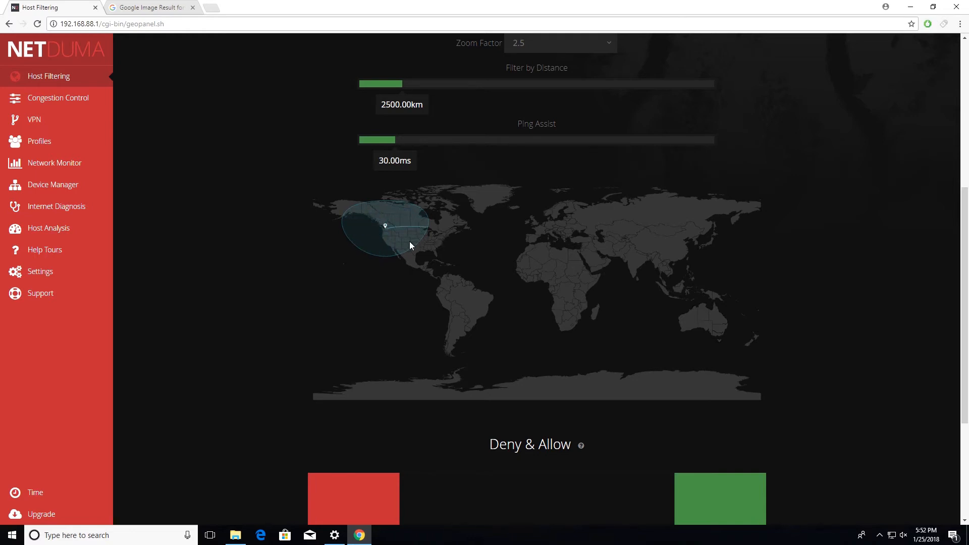
Try zooming the geo-filter map in on North America with a zoom factor of 8.
{"action": "scroll", "coordinate": [590, 61], "scroll_direction": "up", "scroll_amount": 2}
{"action": "left_click", "coordinate": [591, 147]}
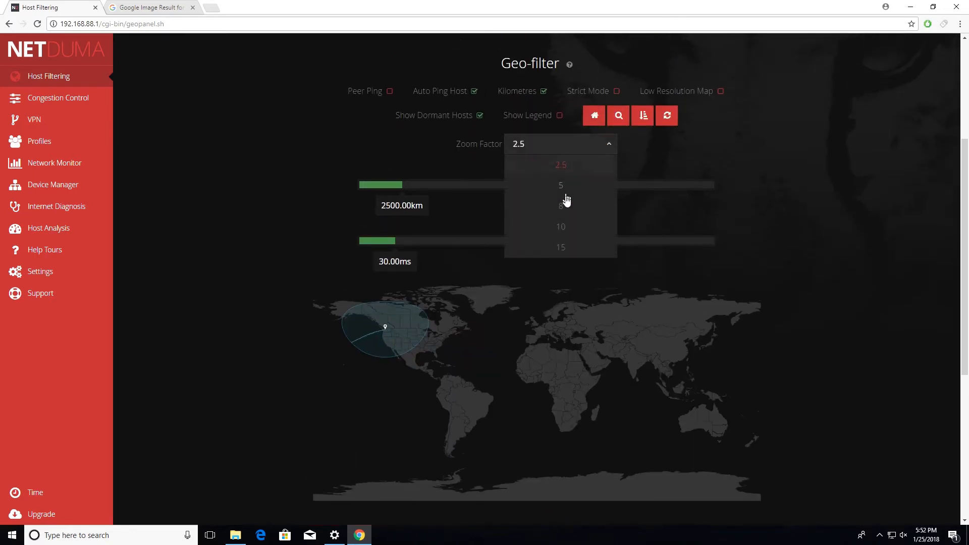
{"action": "left_click", "coordinate": [561, 207]}
{"action": "left_click", "coordinate": [618, 115]}
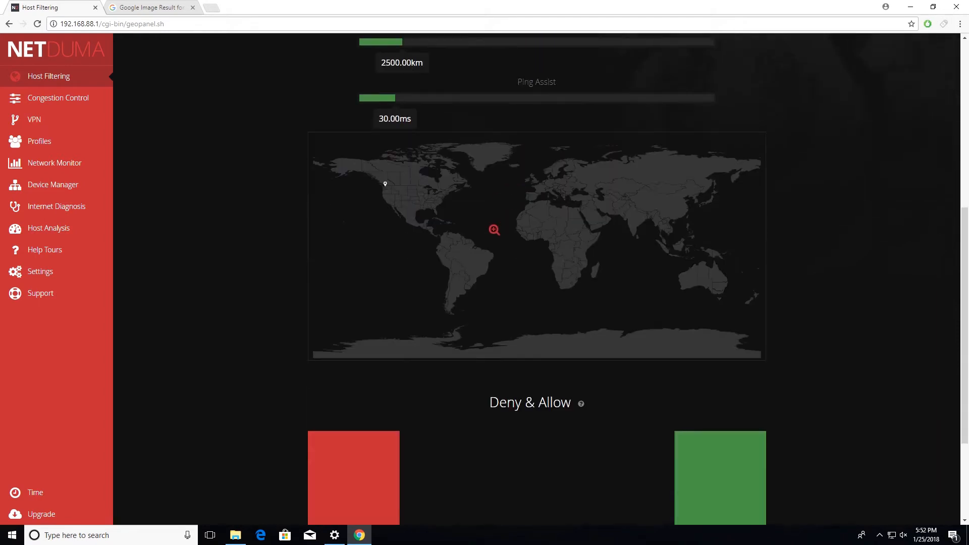
{"action": "left_click", "coordinate": [421, 194]}
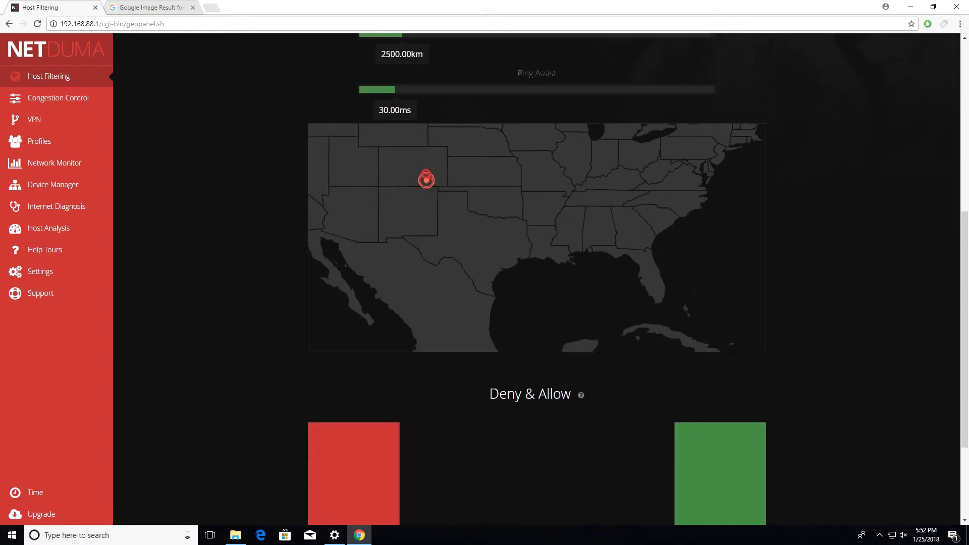
{"action": "left_click", "coordinate": [426, 179]}
{"action": "left_click", "coordinate": [416, 170]}
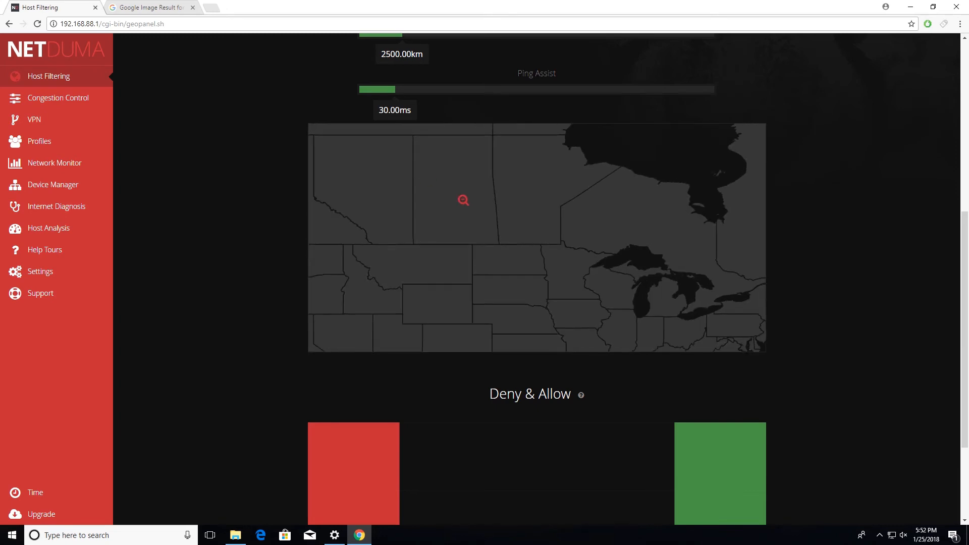
{"action": "left_click", "coordinate": [508, 228]}
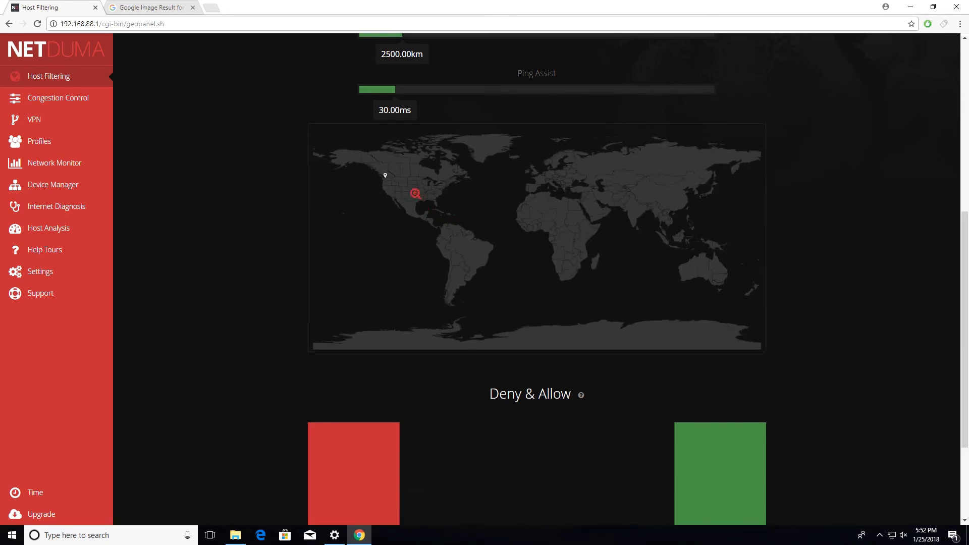
{"action": "left_click", "coordinate": [415, 193]}
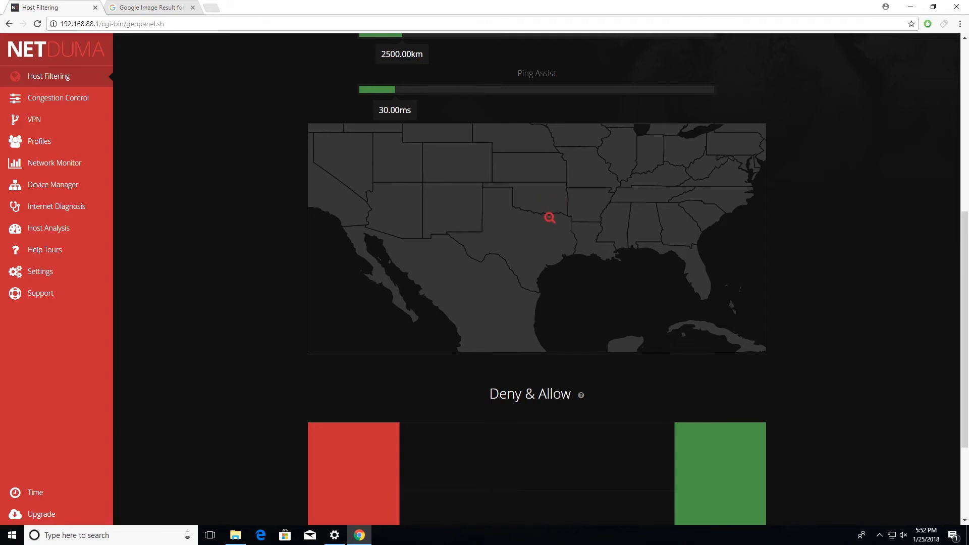
{"action": "scroll", "coordinate": [549, 218], "scroll_direction": "up", "scroll_amount": 4}
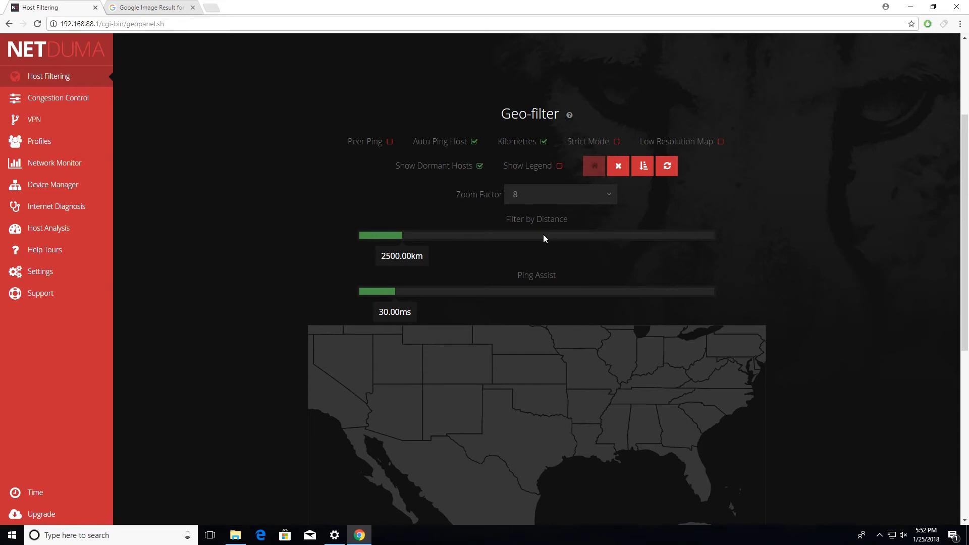
{"action": "scroll", "coordinate": [538, 234], "scroll_direction": "down", "scroll_amount": 5}
{"action": "scroll", "coordinate": [538, 229], "scroll_direction": "up", "scroll_amount": 4}
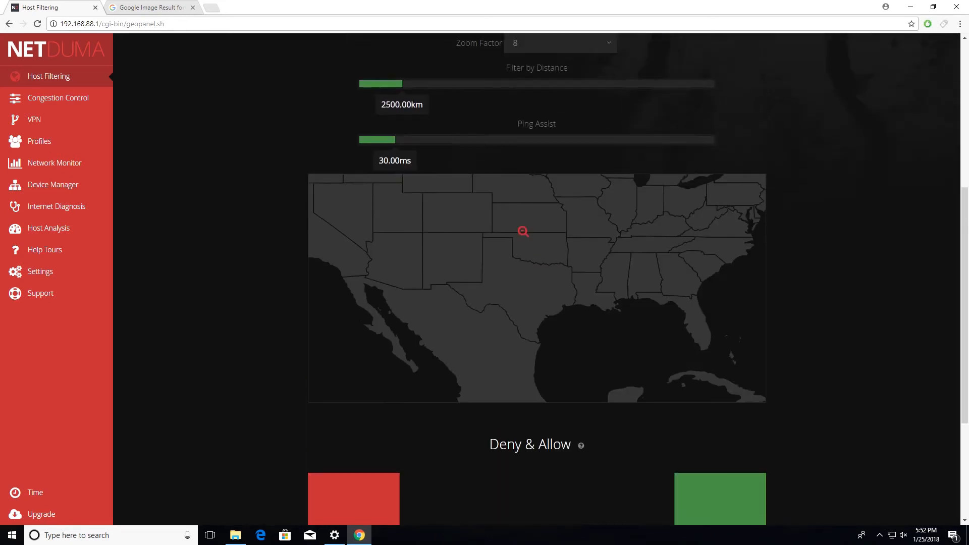
Set the geo-filter zoom factor to 2.5, zoom the map in on North America, and leave zoom mode.
{"action": "left_click", "coordinate": [620, 171]}
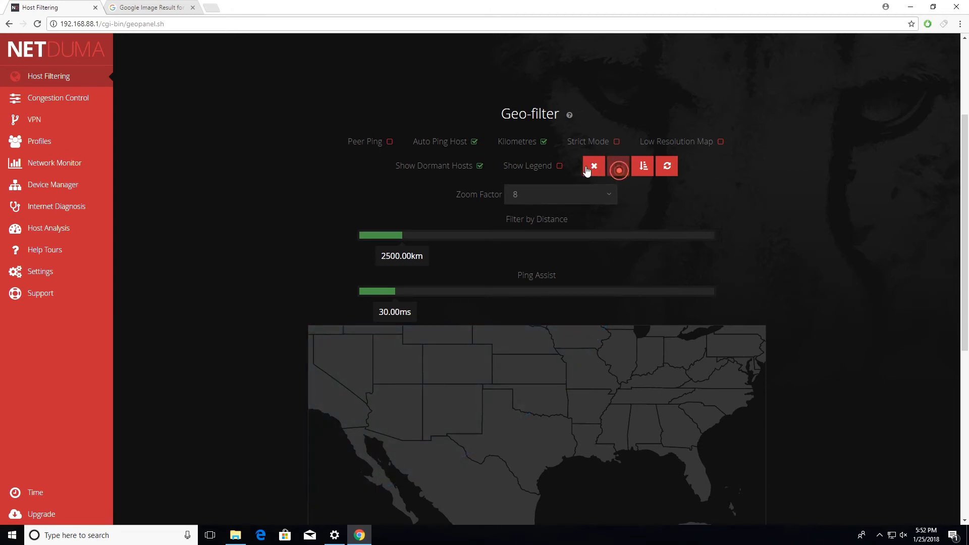
{"action": "left_click", "coordinate": [612, 196]}
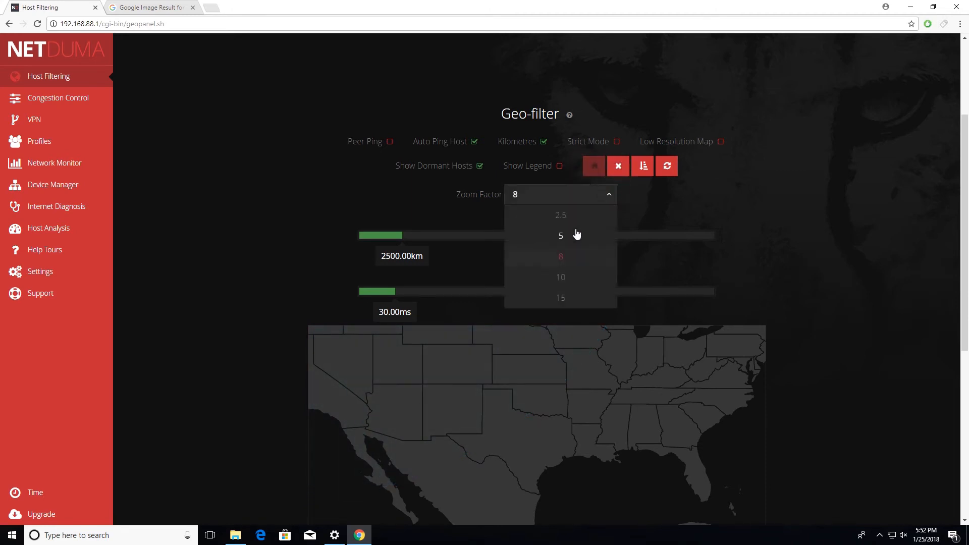
{"action": "left_click", "coordinate": [568, 214]}
{"action": "scroll", "coordinate": [560, 242], "scroll_direction": "down", "scroll_amount": 3}
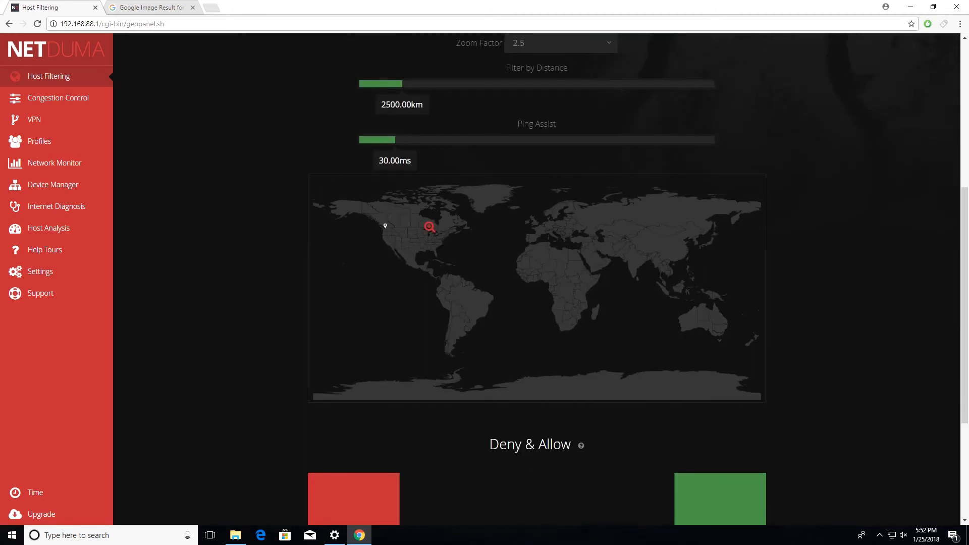
{"action": "left_click", "coordinate": [429, 227]}
{"action": "scroll", "coordinate": [534, 169], "scroll_direction": "up", "scroll_amount": 2}
{"action": "left_click", "coordinate": [619, 120]}
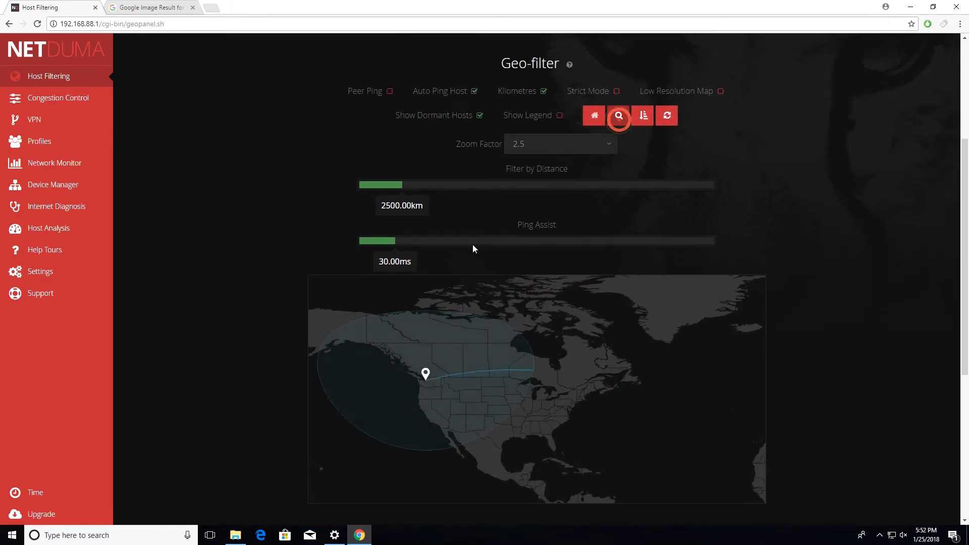
{"action": "scroll", "coordinate": [403, 229], "scroll_direction": "up", "scroll_amount": 4}
{"action": "scroll", "coordinate": [297, 204], "scroll_direction": "down", "scroll_amount": 10}
{"action": "scroll", "coordinate": [416, 124], "scroll_direction": "up", "scroll_amount": 5}
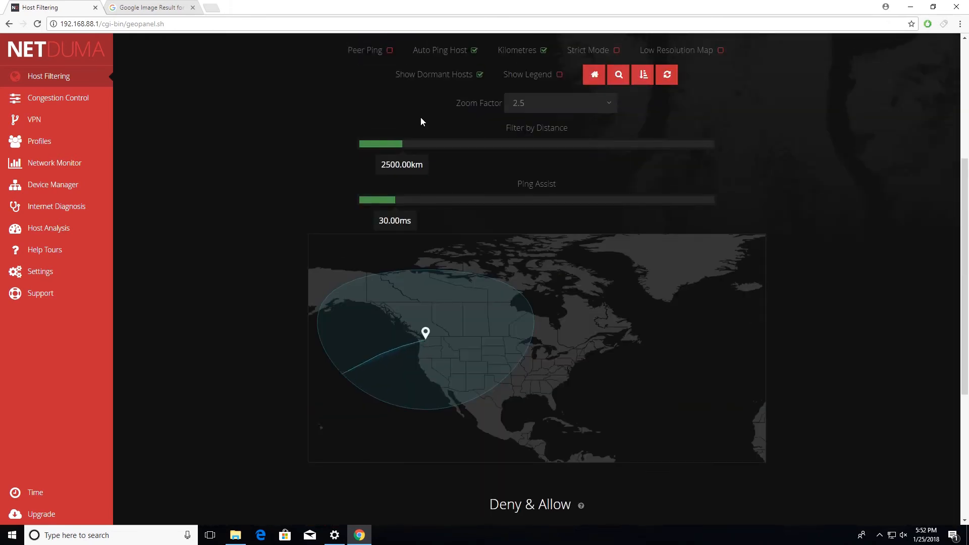
{"action": "scroll", "coordinate": [353, 112], "scroll_direction": "up", "scroll_amount": 5}
{"action": "scroll", "coordinate": [551, 296], "scroll_direction": "down", "scroll_amount": 2}
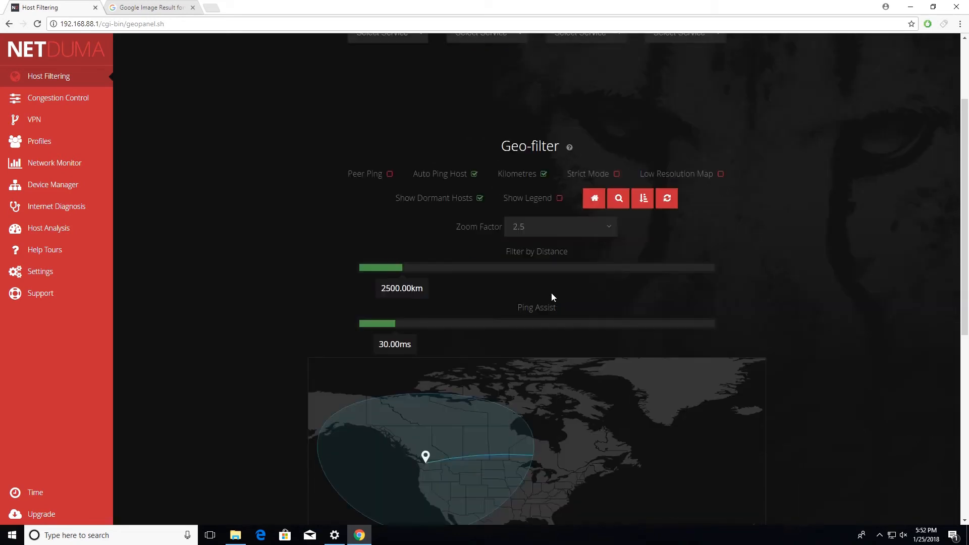
{"action": "scroll", "coordinate": [551, 296], "scroll_direction": "down", "scroll_amount": 3}
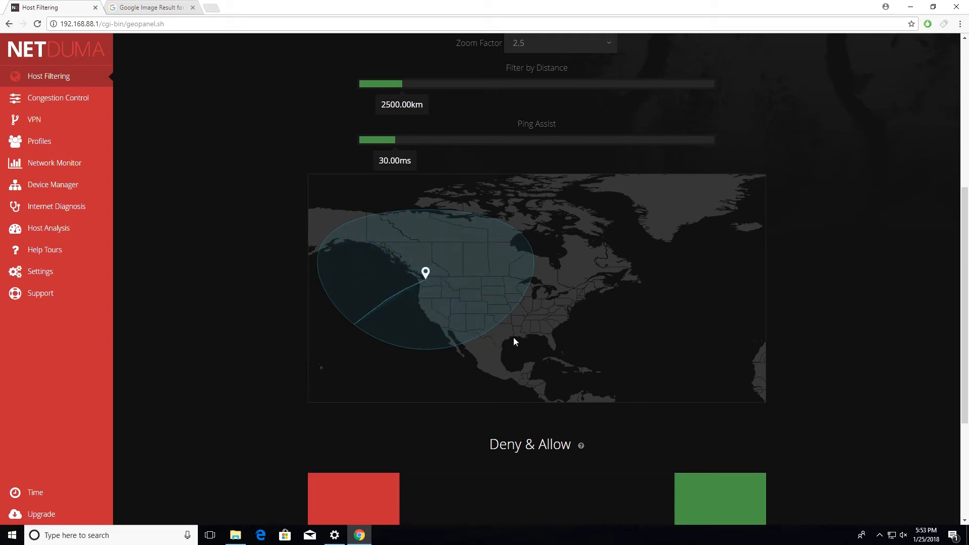
Place the geo-filter home location in the central United States.
{"action": "scroll", "coordinate": [519, 333], "scroll_direction": "up", "scroll_amount": 3}
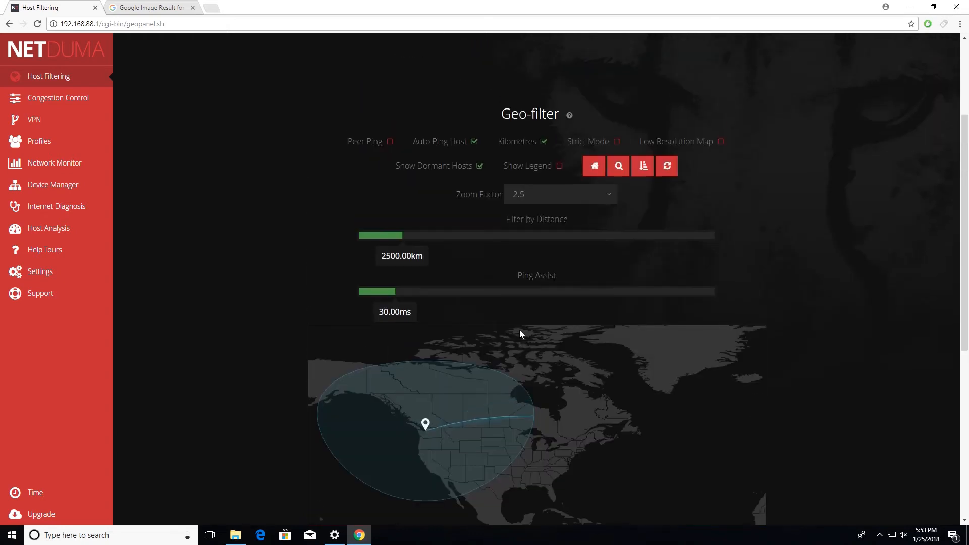
{"action": "scroll", "coordinate": [519, 333], "scroll_direction": "down", "scroll_amount": 2}
{"action": "left_click", "coordinate": [594, 65]}
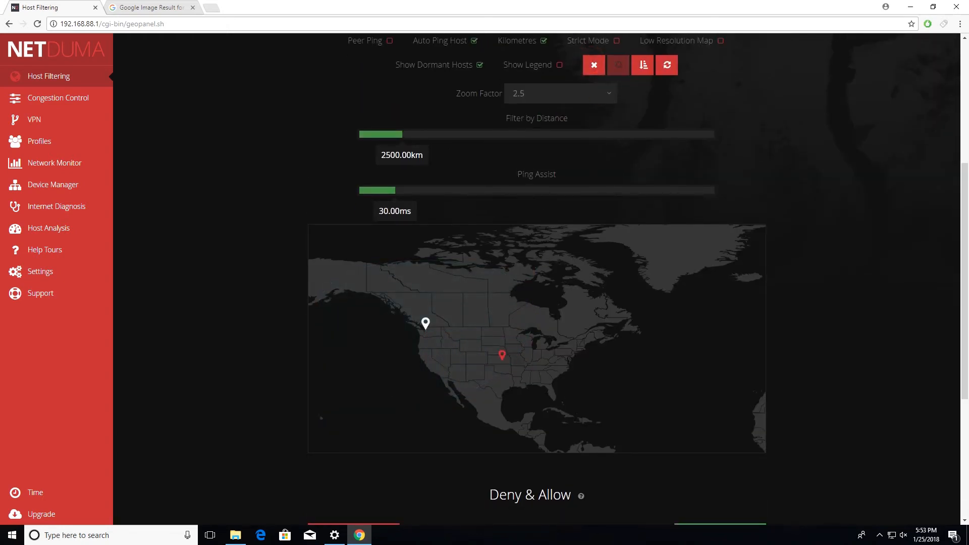
{"action": "left_click", "coordinate": [507, 358]}
Assign the Play station network service for the nameless device to the first host filtering slot.
{"action": "scroll", "coordinate": [577, 358], "scroll_direction": "up", "scroll_amount": 3}
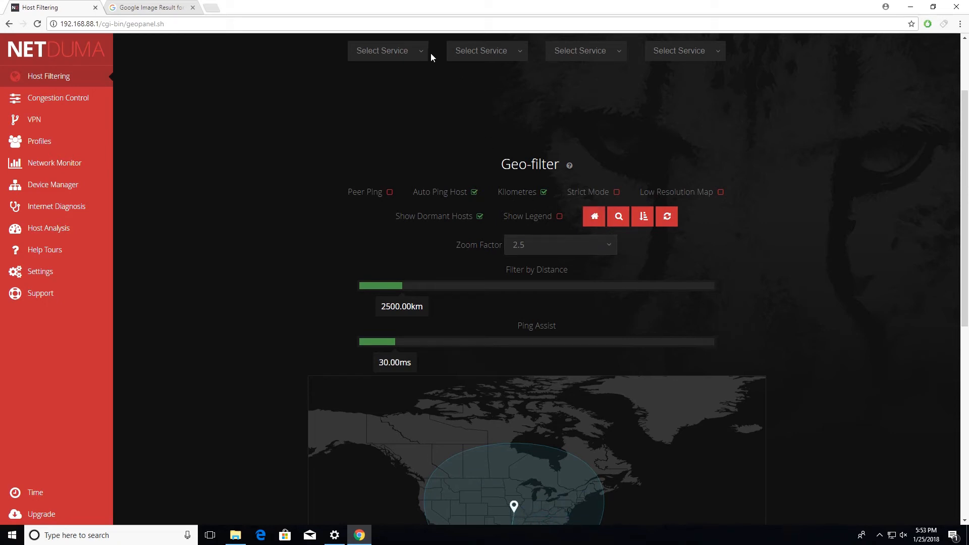
{"action": "left_click", "coordinate": [396, 60]}
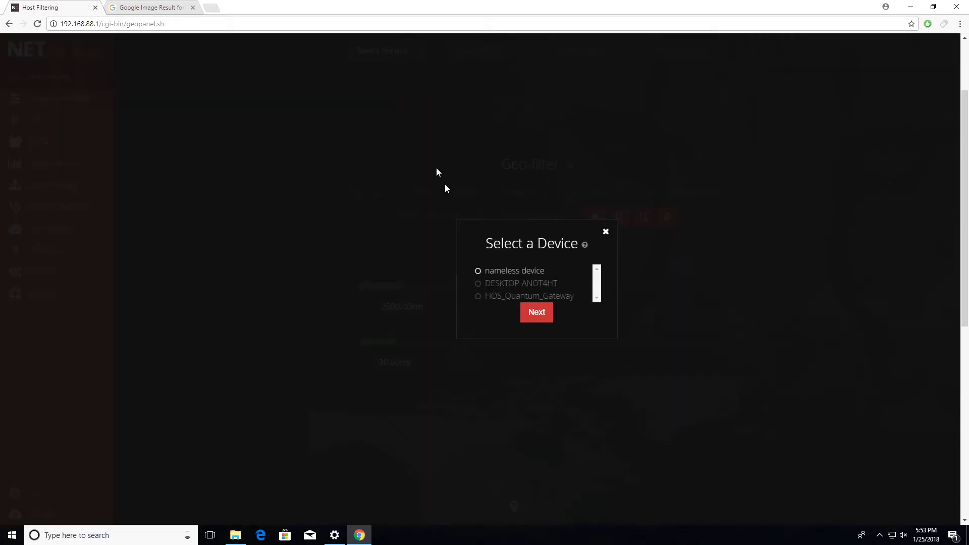
{"action": "left_click", "coordinate": [534, 313]}
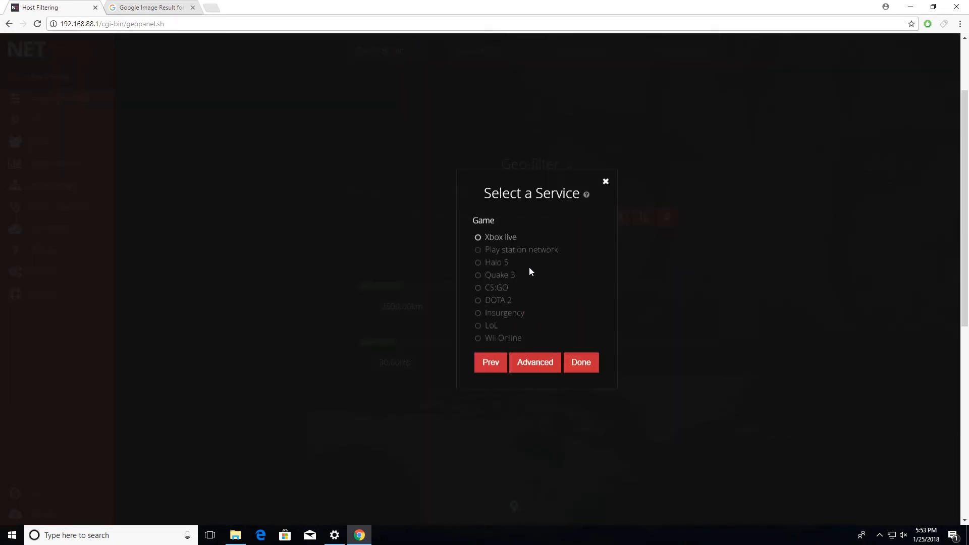
{"action": "left_click", "coordinate": [477, 250]}
{"action": "left_click", "coordinate": [587, 369]}
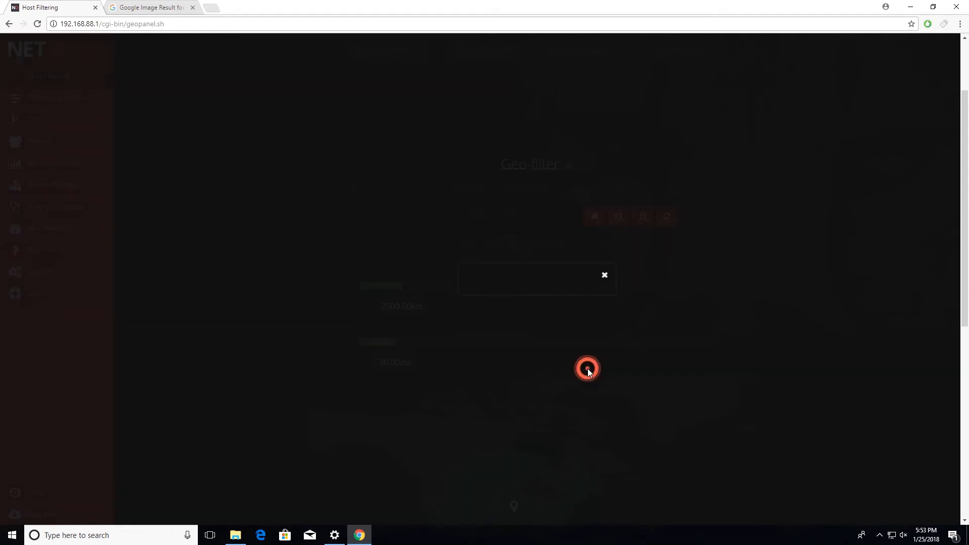
In Congestion Control, add a Hyper-Traffic service for the nameless device using Play station network.
{"action": "scroll", "coordinate": [630, 356], "scroll_direction": "down", "scroll_amount": 3}
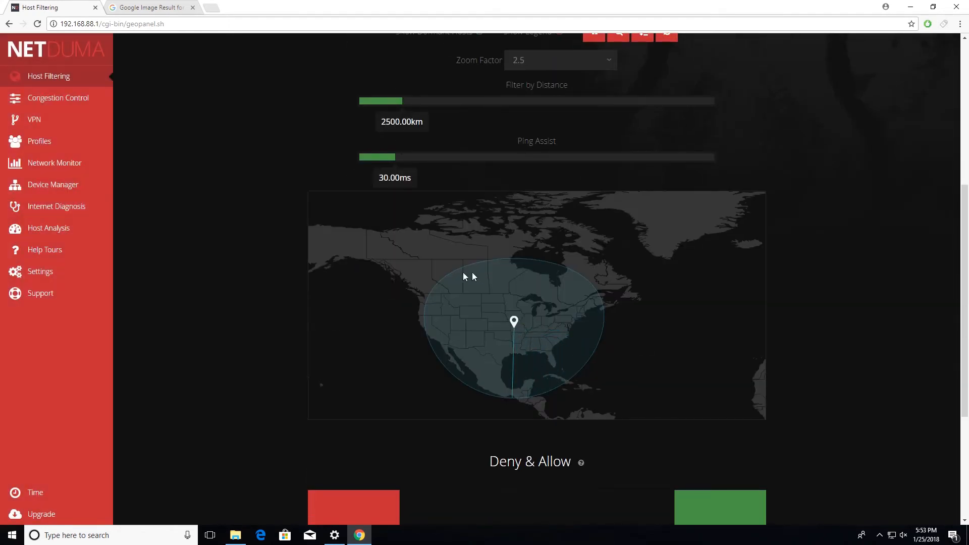
{"action": "left_click", "coordinate": [76, 100]}
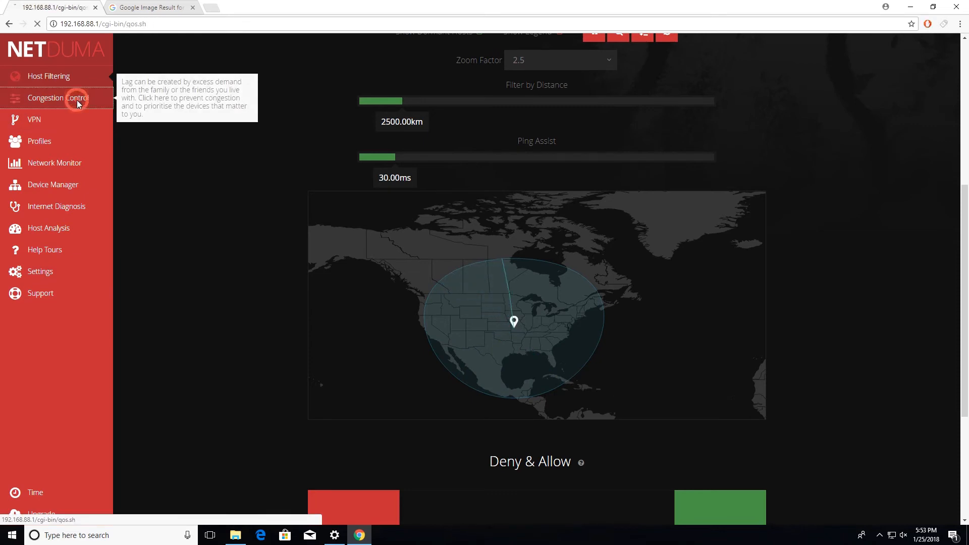
{"action": "scroll", "coordinate": [604, 316], "scroll_direction": "down", "scroll_amount": 9}
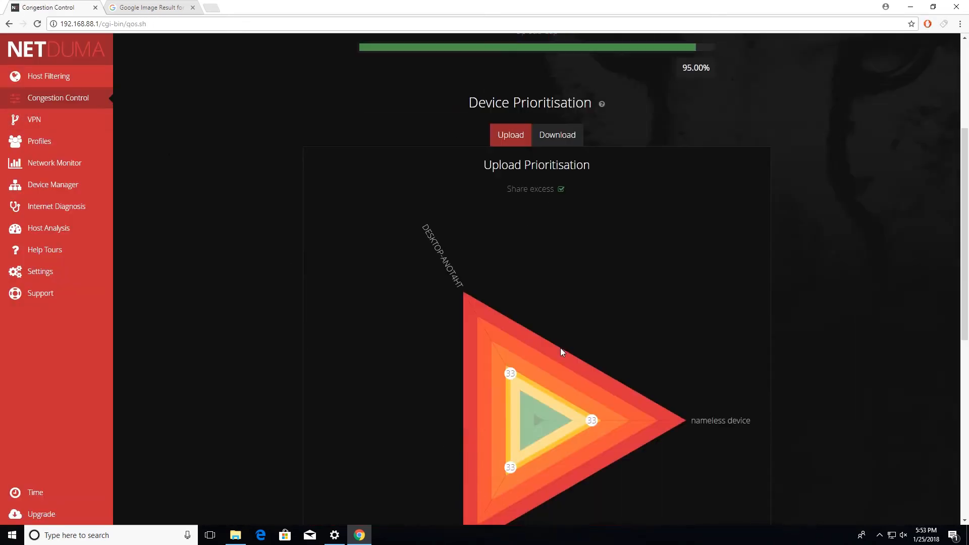
{"action": "left_click", "coordinate": [550, 472]}
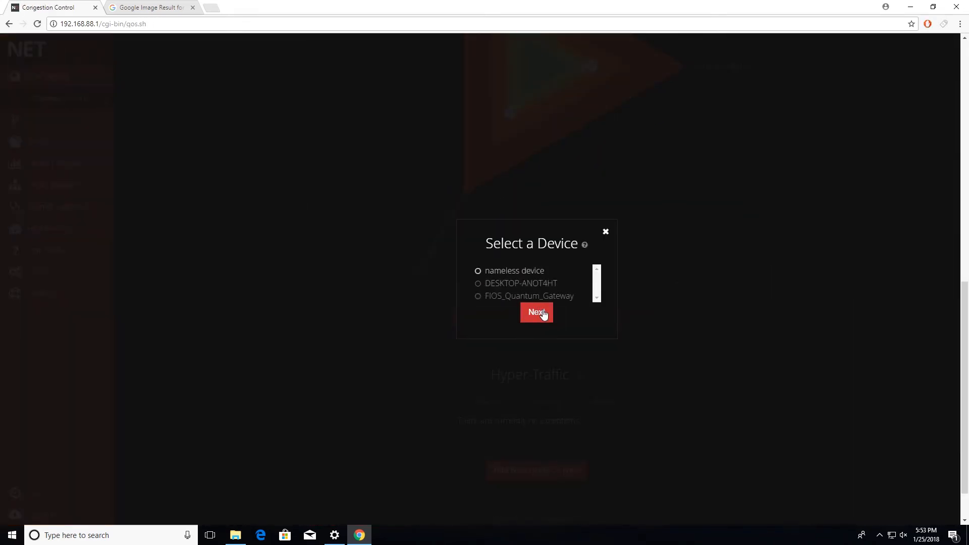
{"action": "left_click", "coordinate": [536, 311]}
{"action": "left_click", "coordinate": [478, 256]}
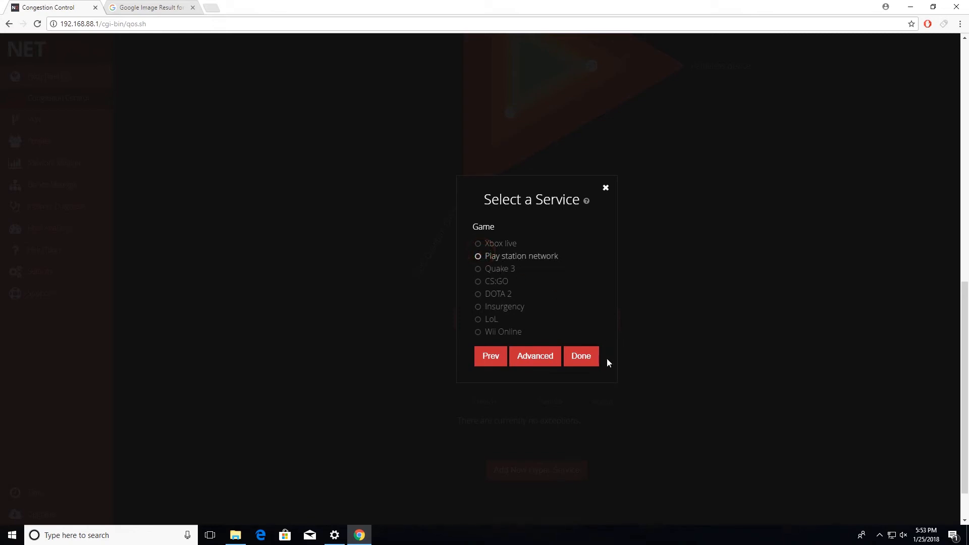
{"action": "left_click", "coordinate": [593, 357]}
{"action": "scroll", "coordinate": [242, 156], "scroll_direction": "up", "scroll_amount": 6}
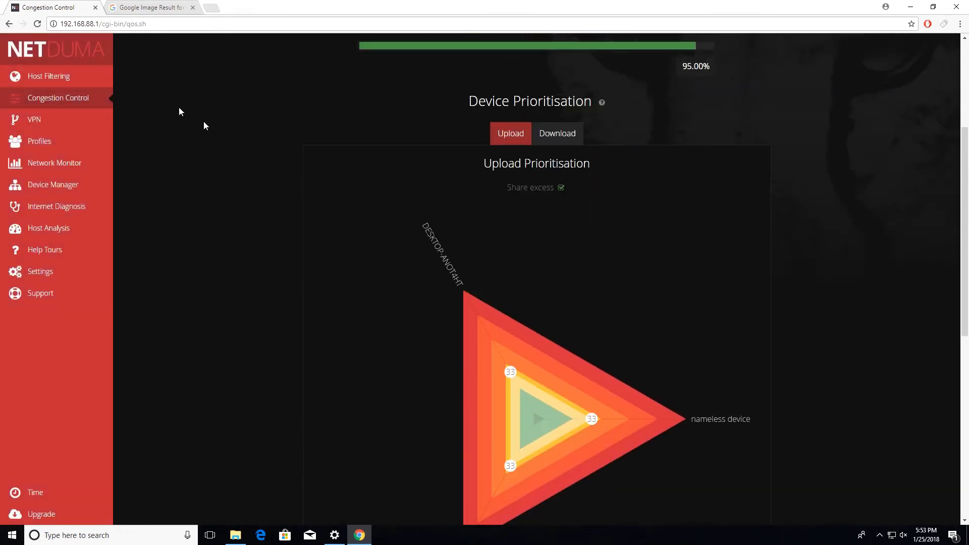
Return to Host Filtering and examine the first service slot, the geo-filter settings and the filtered area on the map.
{"action": "left_click", "coordinate": [80, 76]}
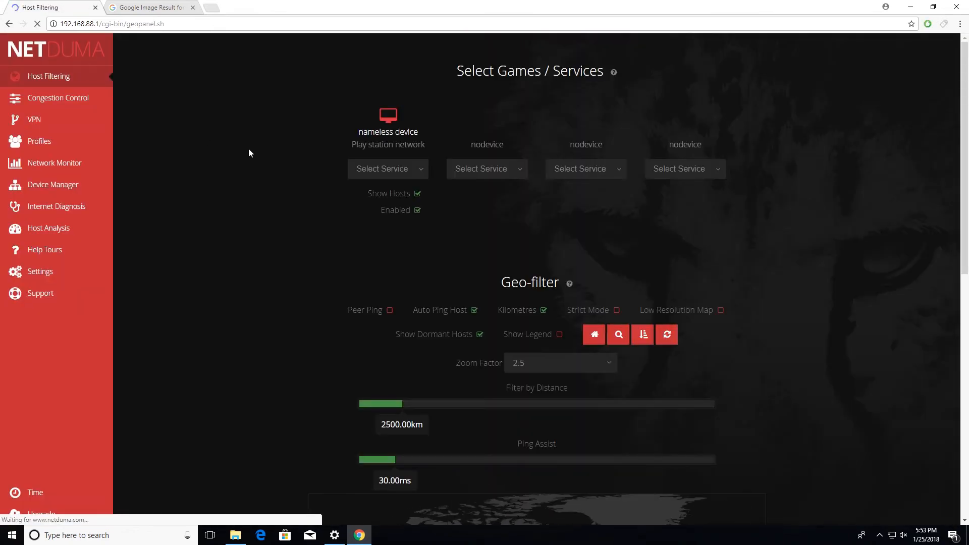
{"action": "scroll", "coordinate": [289, 264], "scroll_direction": "down", "scroll_amount": 6}
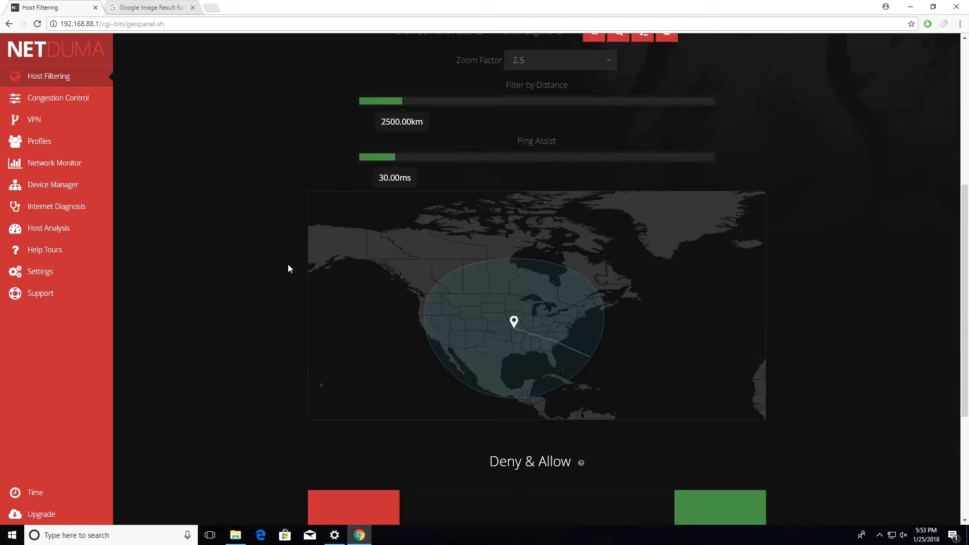
{"action": "scroll", "coordinate": [288, 260], "scroll_direction": "up", "scroll_amount": 5}
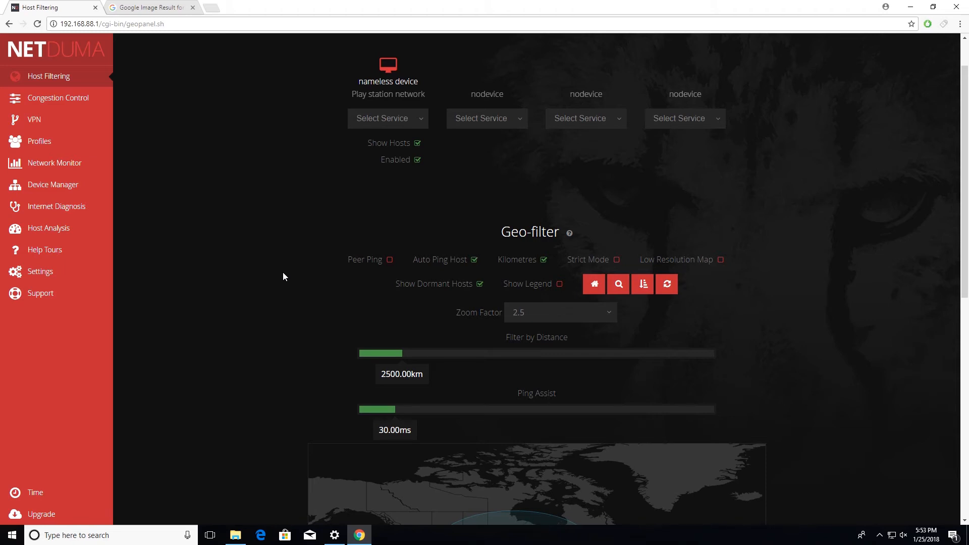
{"action": "scroll", "coordinate": [283, 276], "scroll_direction": "down", "scroll_amount": 5}
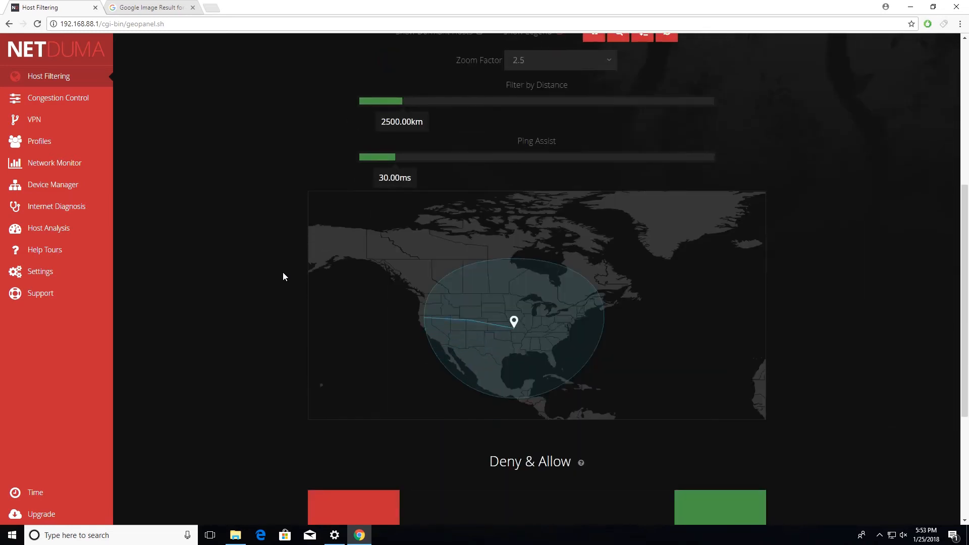
{"action": "scroll", "coordinate": [292, 262], "scroll_direction": "up", "scroll_amount": 5}
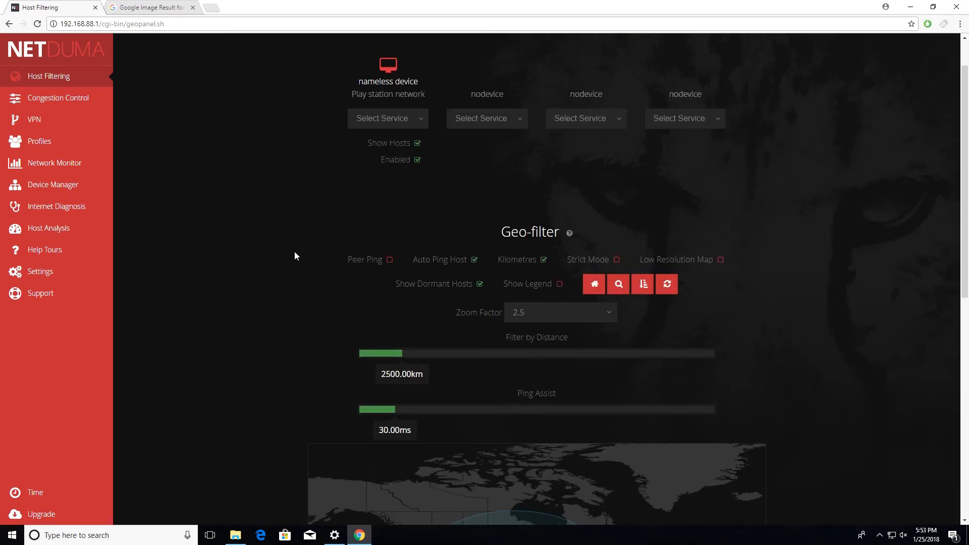
{"action": "scroll", "coordinate": [454, 253], "scroll_direction": "down", "scroll_amount": 5}
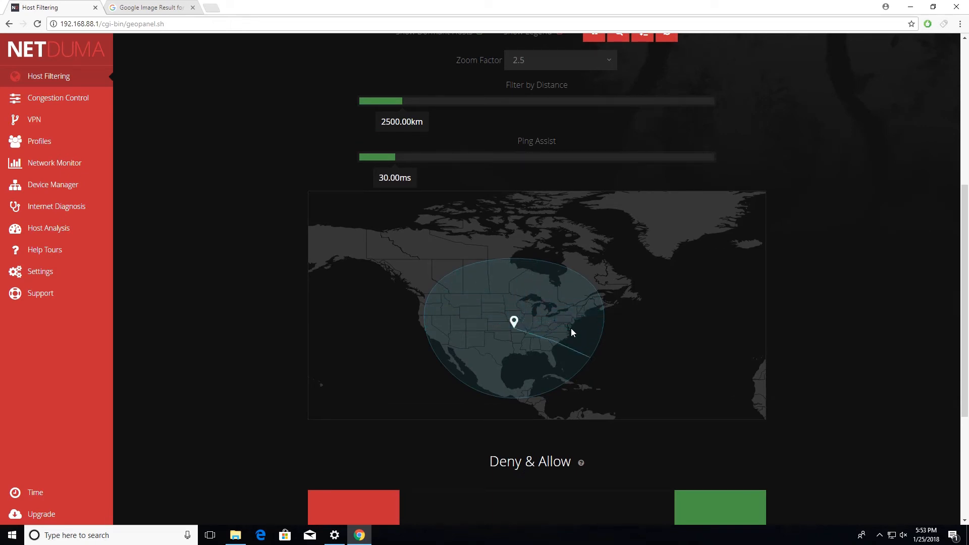
Move the geo-filter home location to western Canada on the map.
{"action": "left_click", "coordinate": [425, 278]}
{"action": "scroll", "coordinate": [596, 161], "scroll_direction": "up", "scroll_amount": 4}
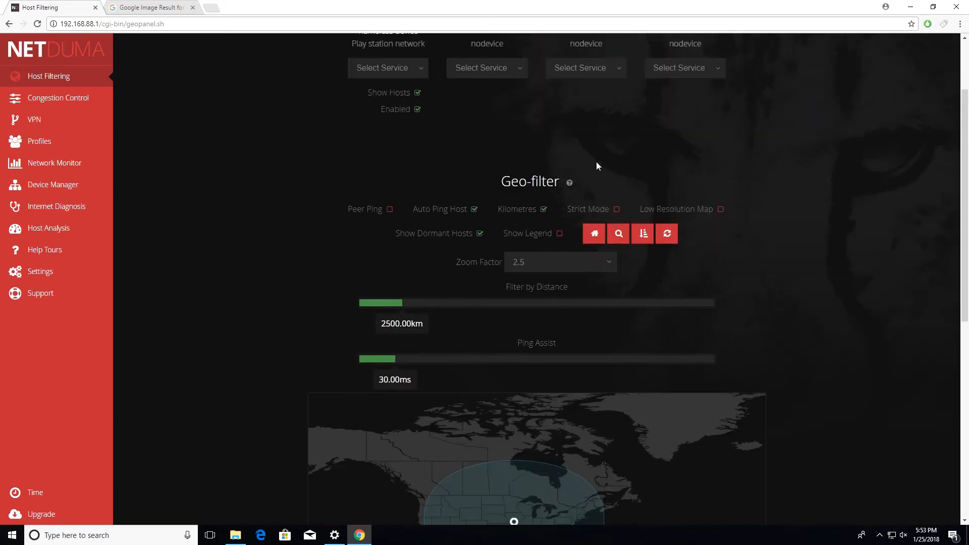
{"action": "left_click", "coordinate": [596, 234]}
{"action": "scroll", "coordinate": [593, 238], "scroll_direction": "down", "scroll_amount": 4}
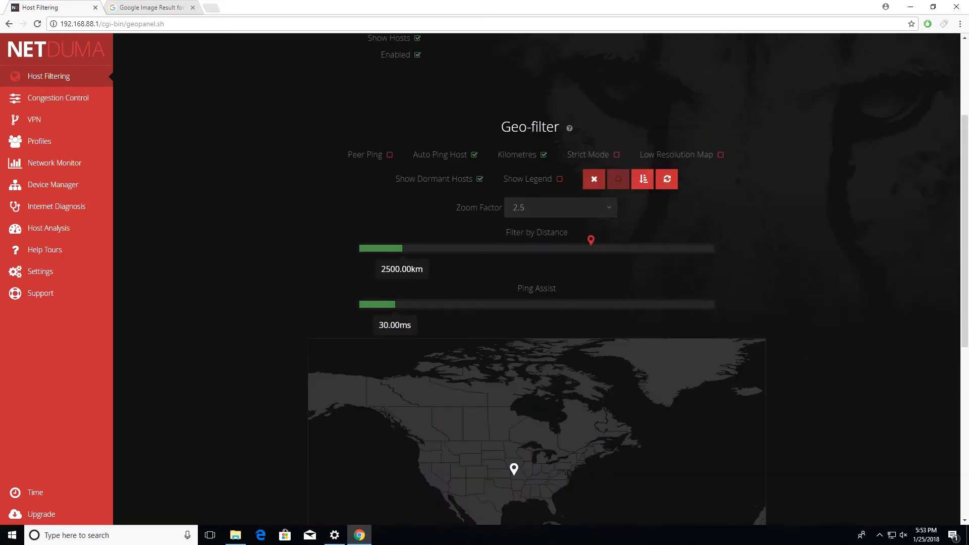
{"action": "left_click", "coordinate": [425, 279]}
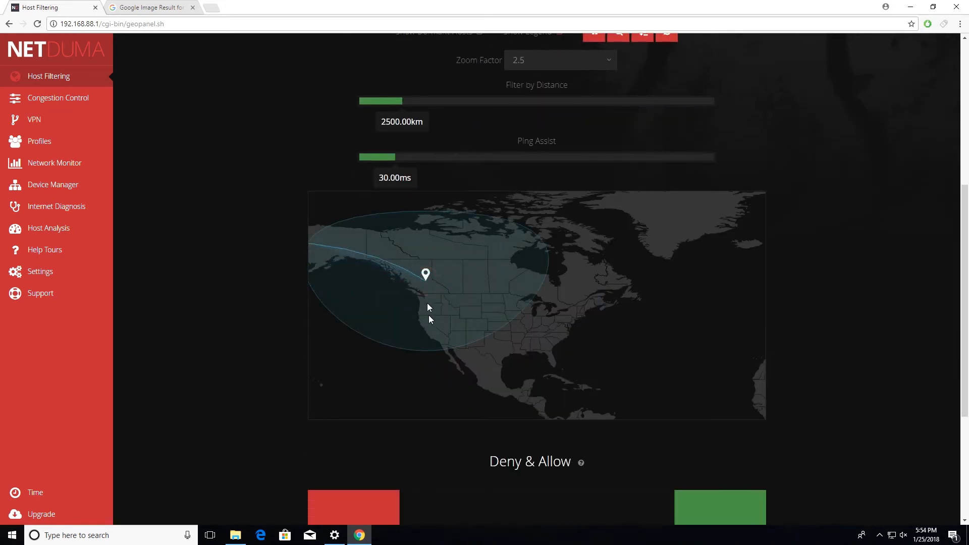
Place the geo-filter home location in the central United States again.
{"action": "scroll", "coordinate": [424, 295], "scroll_direction": "up", "scroll_amount": 1}
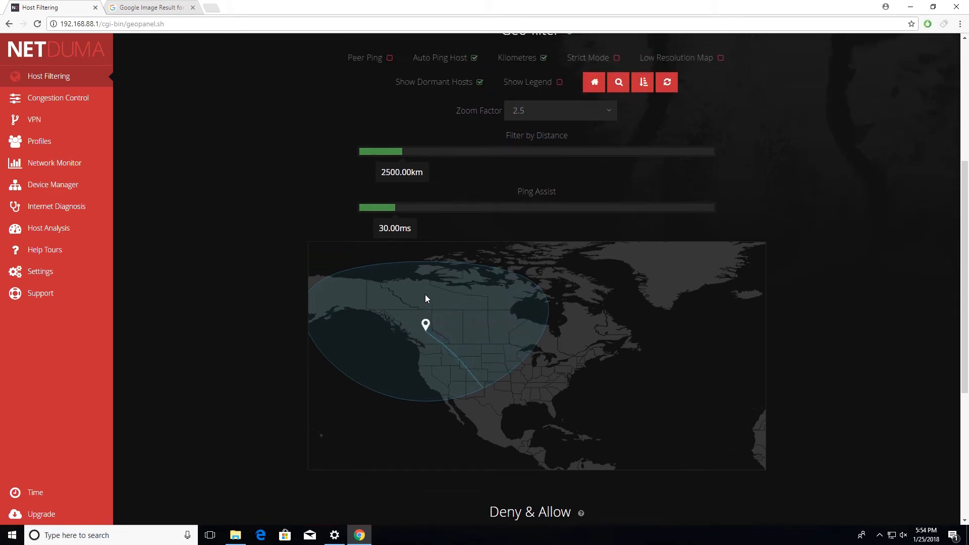
{"action": "left_click", "coordinate": [610, 87]}
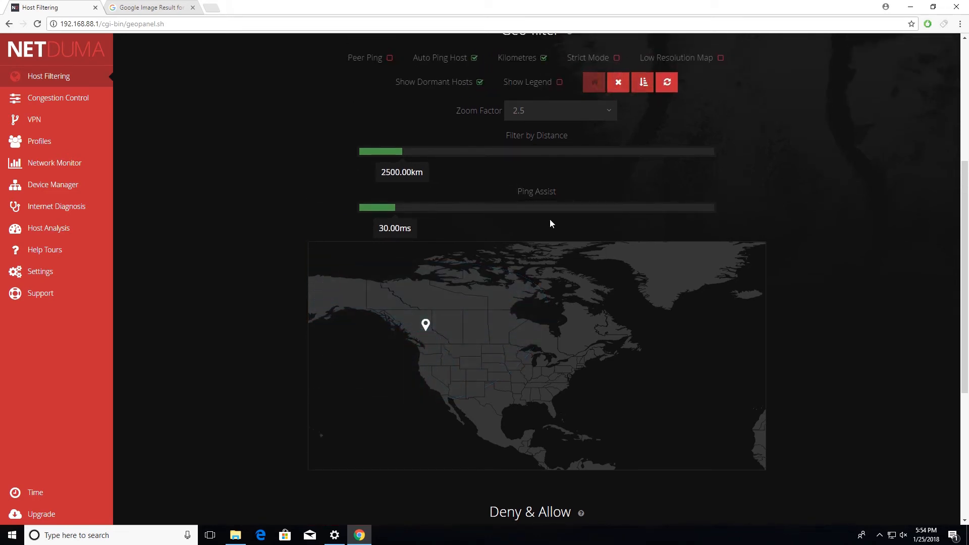
{"action": "left_click", "coordinate": [615, 82]}
{"action": "left_click", "coordinate": [504, 383]}
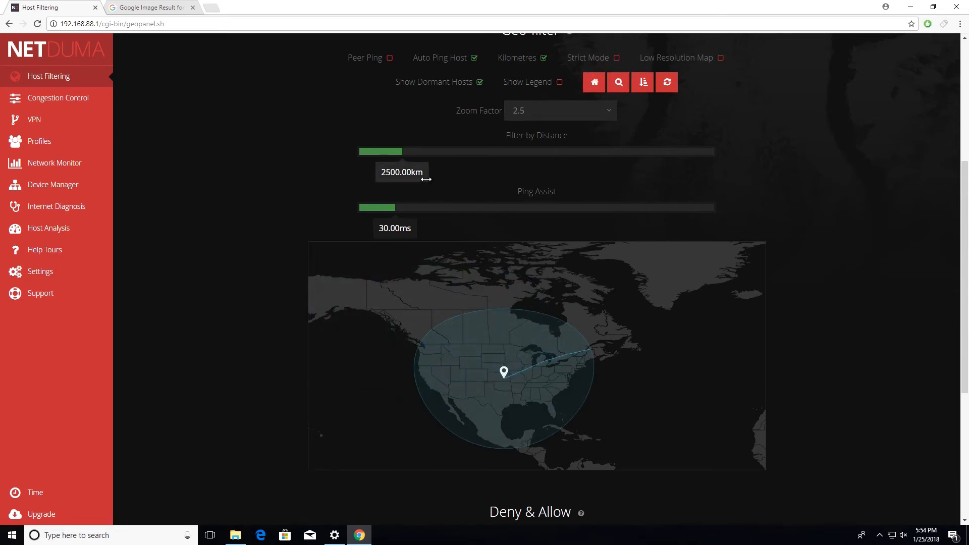
Set the geo-filter distance to 1279 km and review the filtered area on the map.
{"action": "left_click_drag", "start_coordinate": [424, 177], "coordinate": [400, 175]}
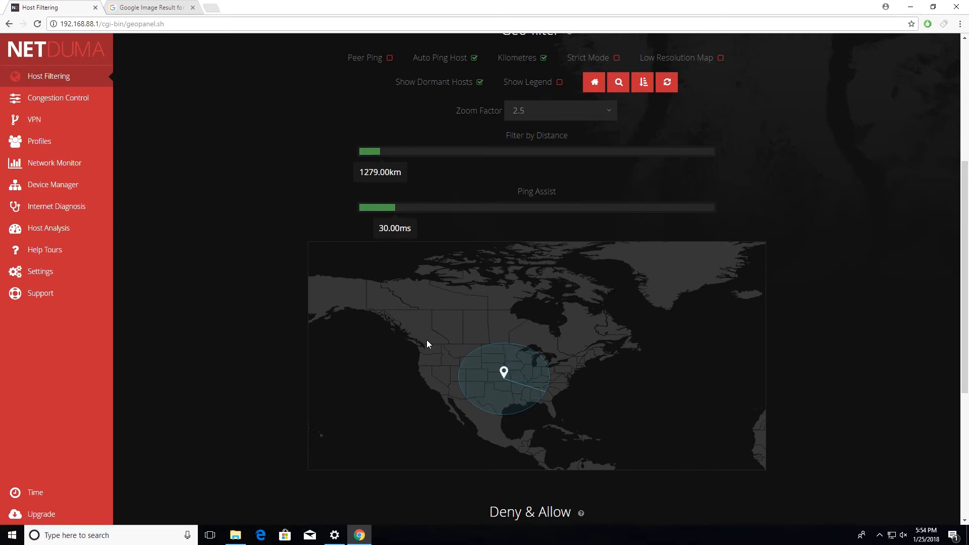
{"action": "scroll", "coordinate": [443, 319], "scroll_direction": "down", "scroll_amount": 1}
{"action": "scroll", "coordinate": [422, 259], "scroll_direction": "up", "scroll_amount": 3}
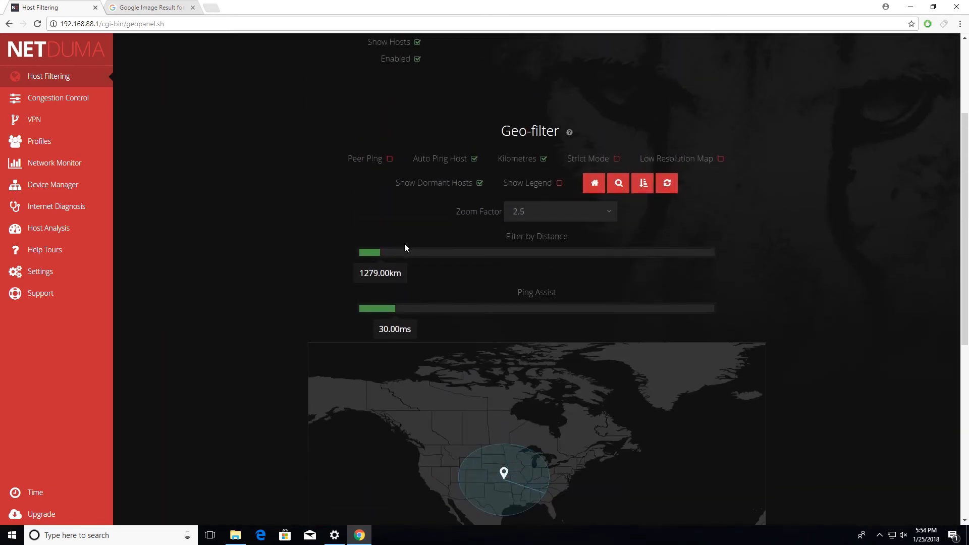
{"action": "scroll", "coordinate": [404, 243], "scroll_direction": "down", "scroll_amount": 4}
{"action": "scroll", "coordinate": [404, 247], "scroll_direction": "up", "scroll_amount": 3}
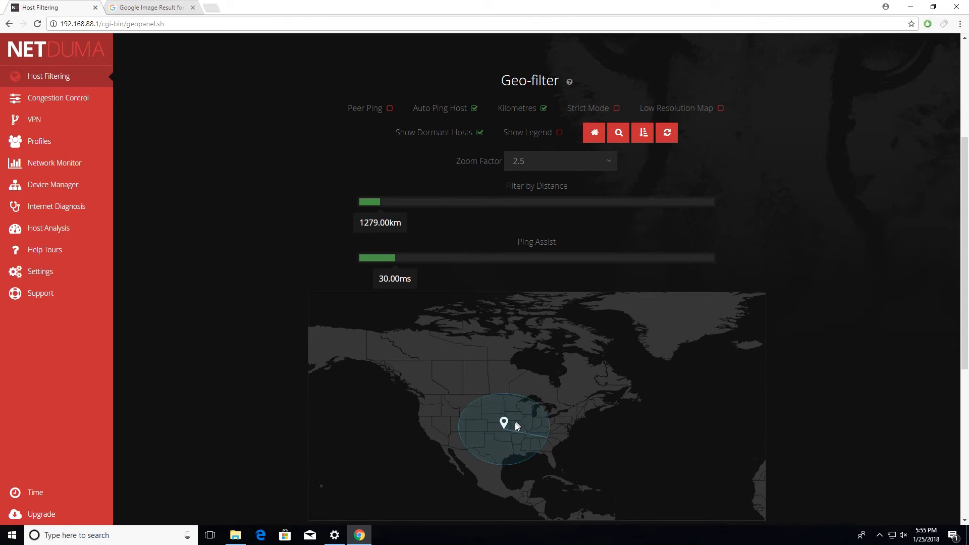
{"action": "scroll", "coordinate": [419, 199], "scroll_direction": "up", "scroll_amount": 4}
{"action": "scroll", "coordinate": [417, 198], "scroll_direction": "down", "scroll_amount": 4}
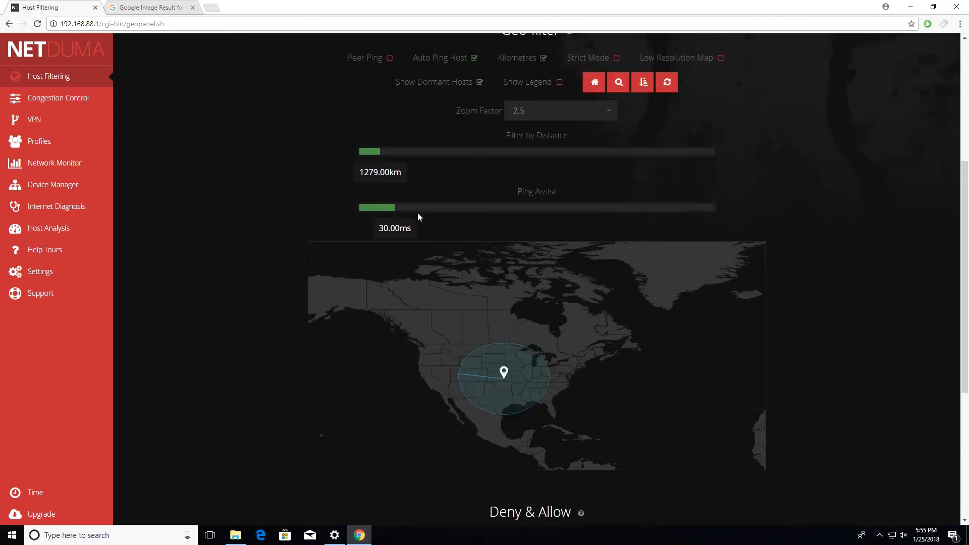
Disable host filtering for the nameless device's Play station network service.
{"action": "scroll", "coordinate": [505, 227], "scroll_direction": "up", "scroll_amount": 3}
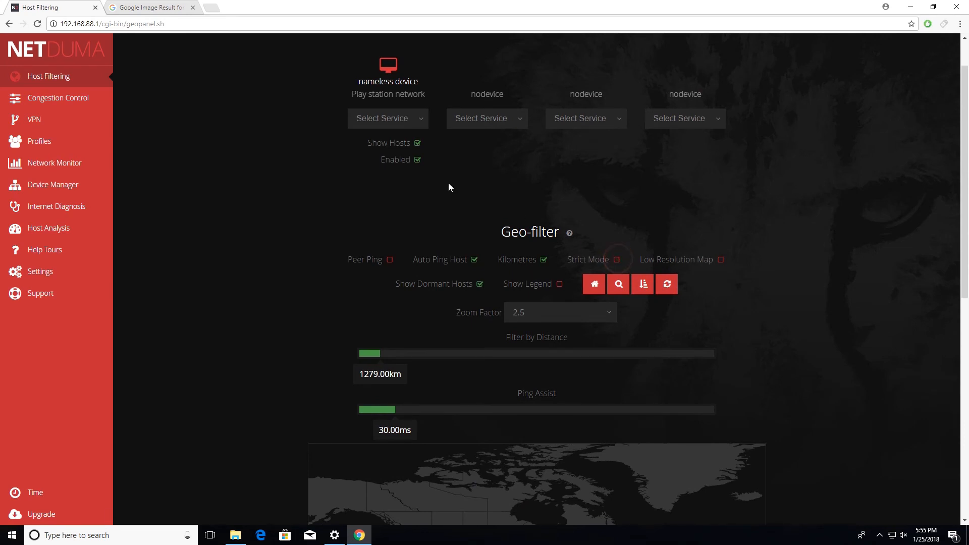
{"action": "left_click", "coordinate": [416, 159]}
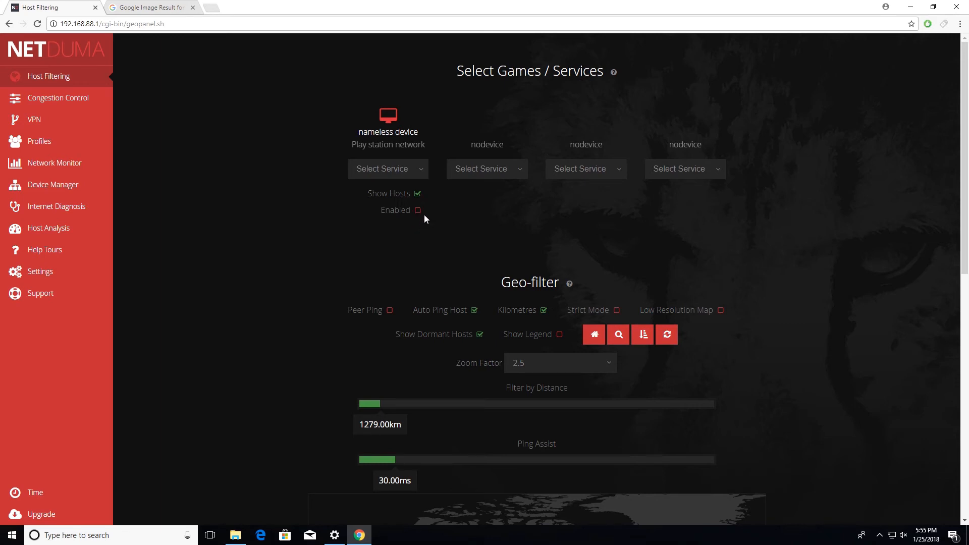
{"action": "scroll", "coordinate": [414, 179], "scroll_direction": "down", "scroll_amount": 5}
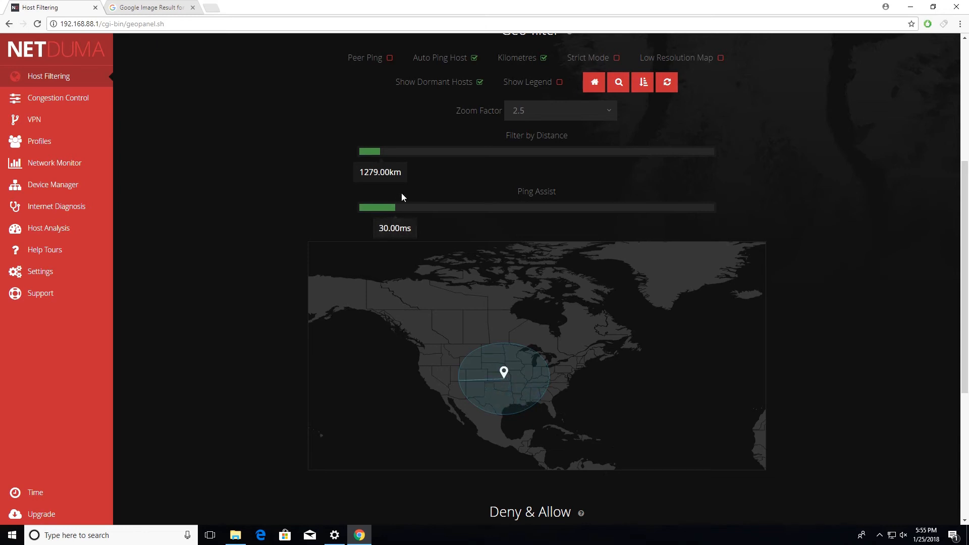
{"action": "scroll", "coordinate": [364, 195], "scroll_direction": "up", "scroll_amount": 5}
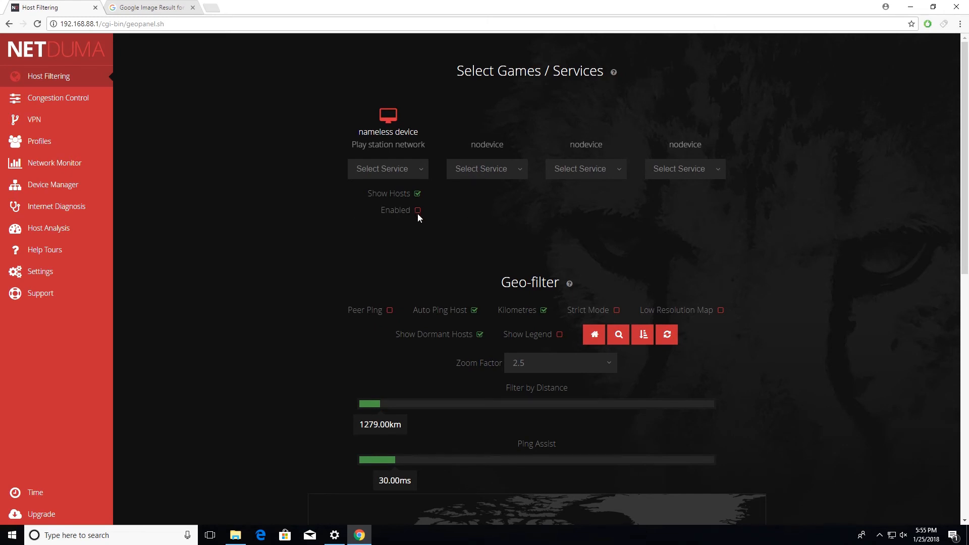
Set the geo-filter distance to 513 km around the home location.
{"action": "scroll", "coordinate": [439, 242], "scroll_direction": "down", "scroll_amount": 4}
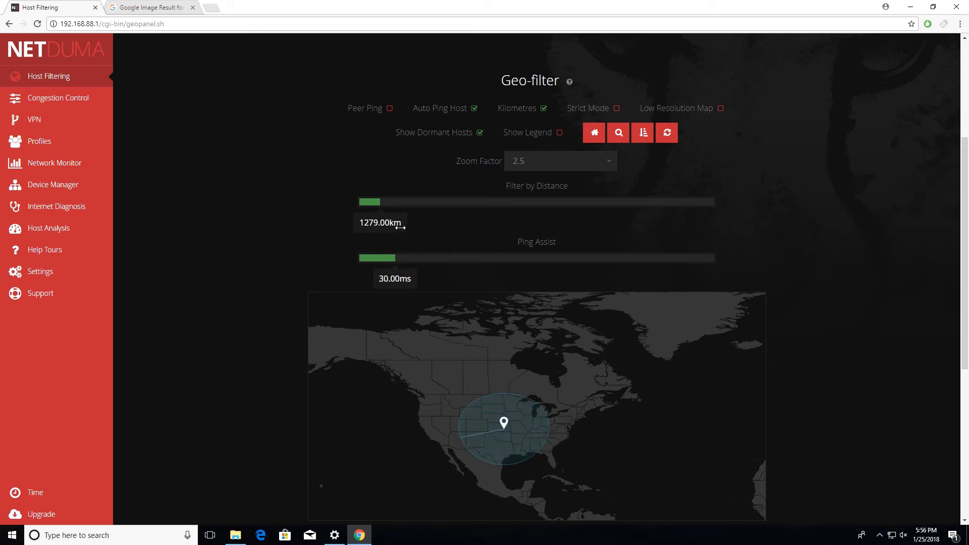
{"action": "left_click_drag", "start_coordinate": [400, 228], "coordinate": [386, 227]}
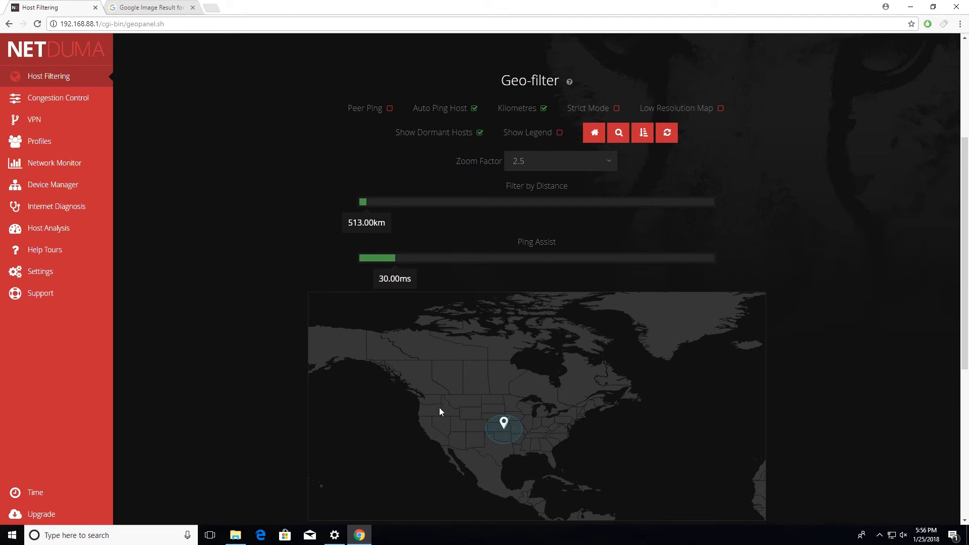
{"action": "scroll", "coordinate": [406, 364], "scroll_direction": "up", "scroll_amount": 1}
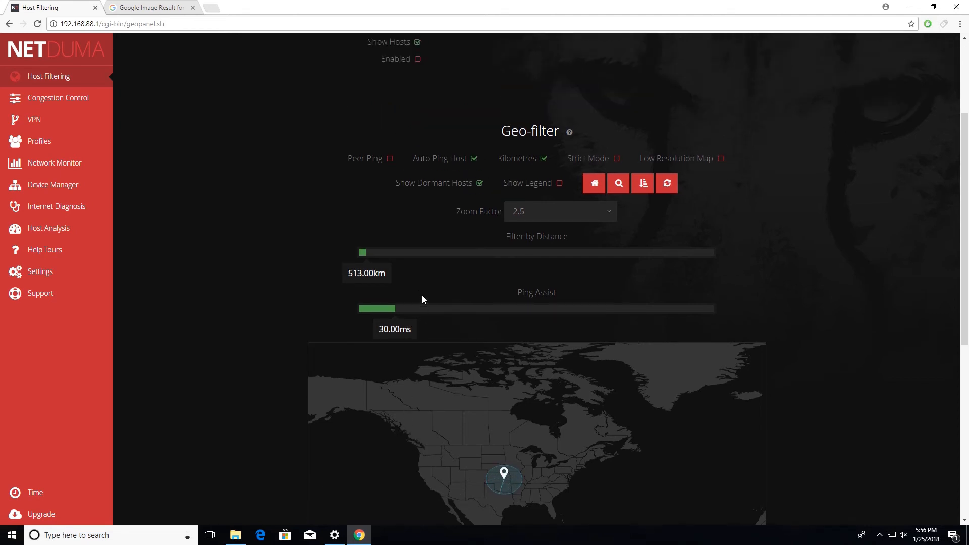
{"action": "scroll", "coordinate": [421, 295], "scroll_direction": "up", "scroll_amount": 3}
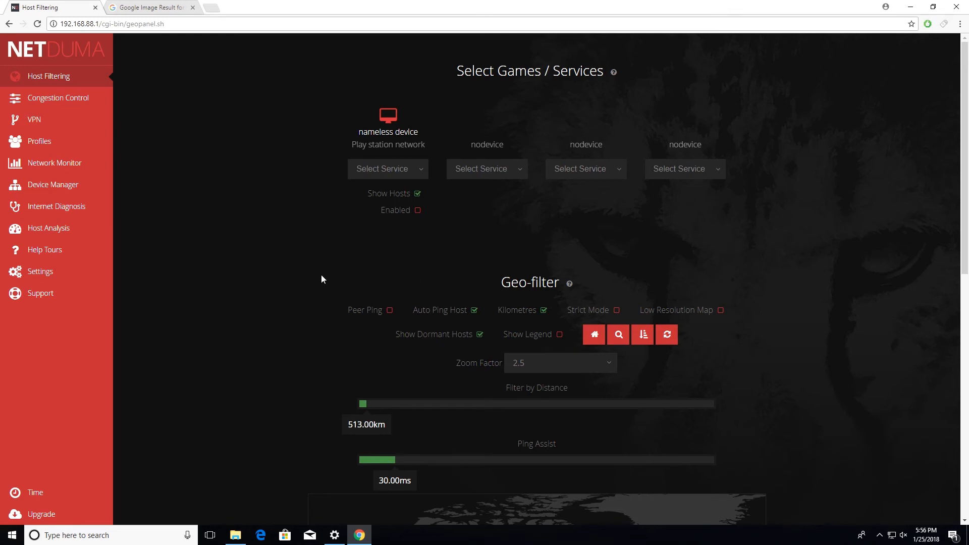
Update the internet connection bandwidth to 940 mbit download and 880 mbit upload, declining the router's automatic setup.
{"action": "left_click", "coordinate": [82, 98]}
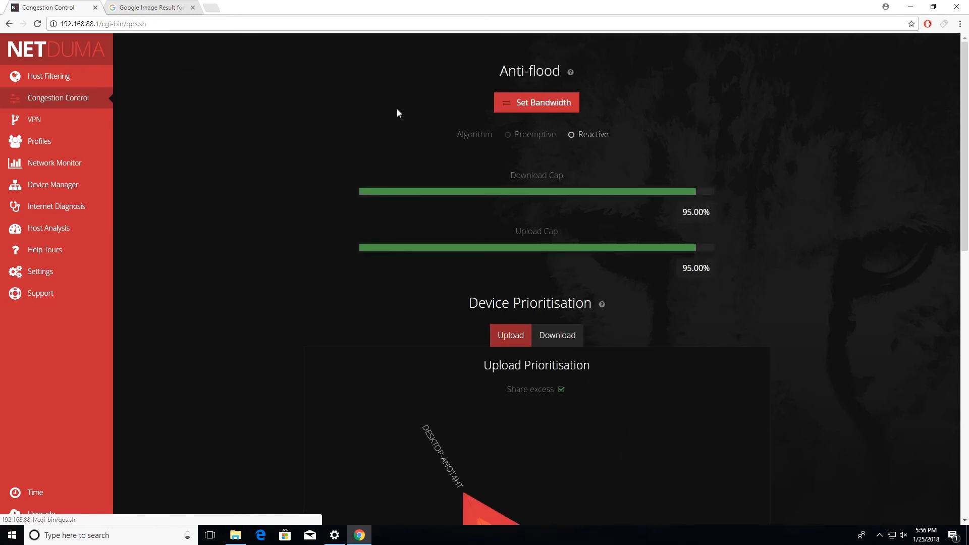
{"action": "left_click", "coordinate": [556, 103]}
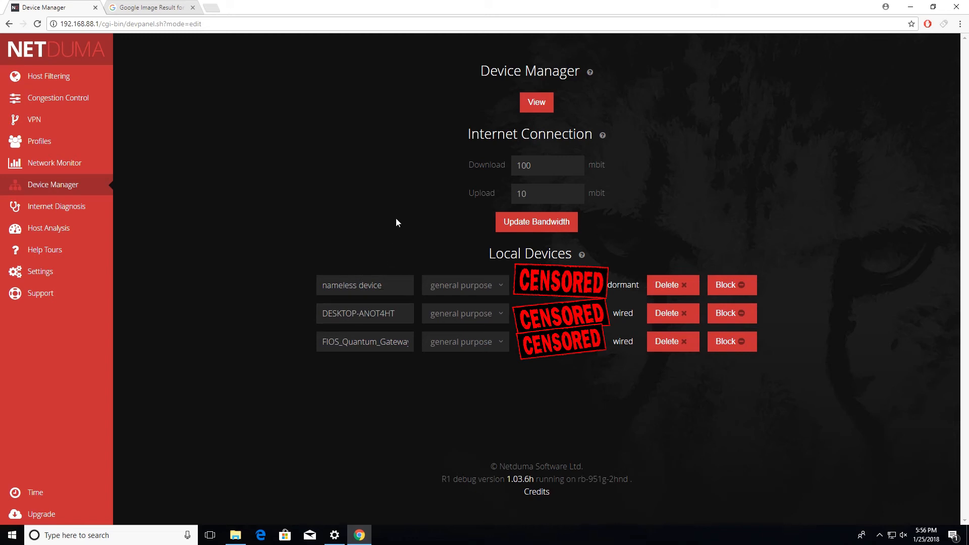
{"action": "left_click_drag", "start_coordinate": [555, 163], "coordinate": [487, 171]}
{"action": "type", "text": "940"}
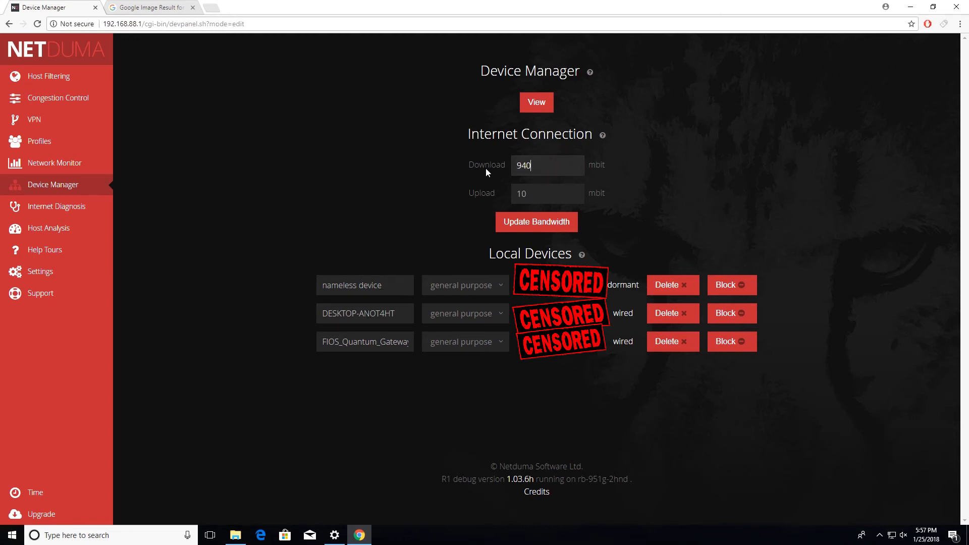
{"action": "left_click_drag", "start_coordinate": [558, 192], "coordinate": [244, 161]}
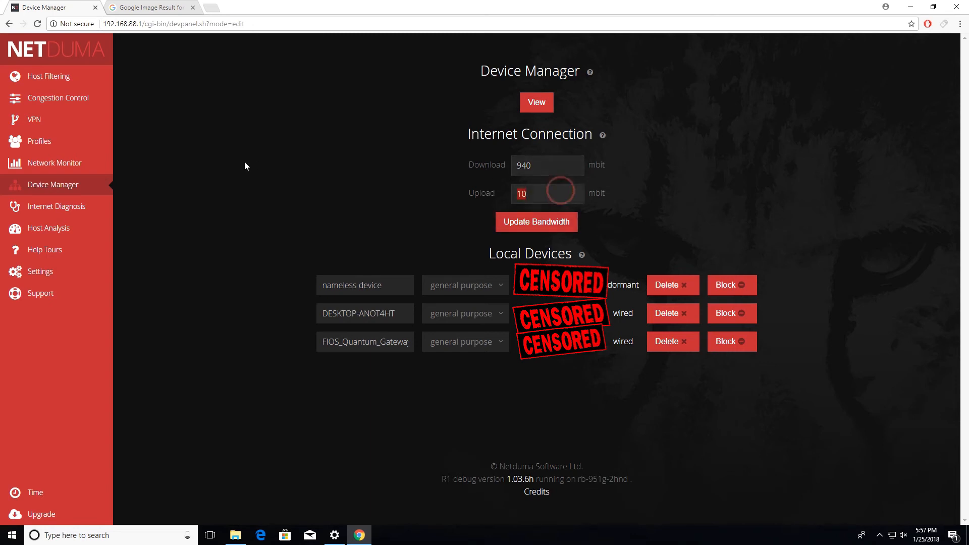
{"action": "type", "text": "880"}
{"action": "left_click", "coordinate": [538, 224]}
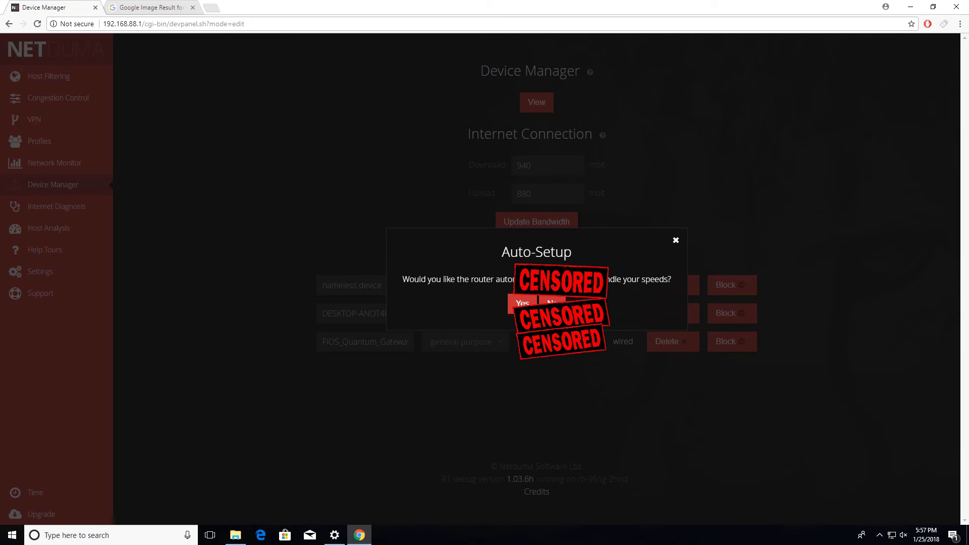
{"action": "left_click", "coordinate": [551, 303]}
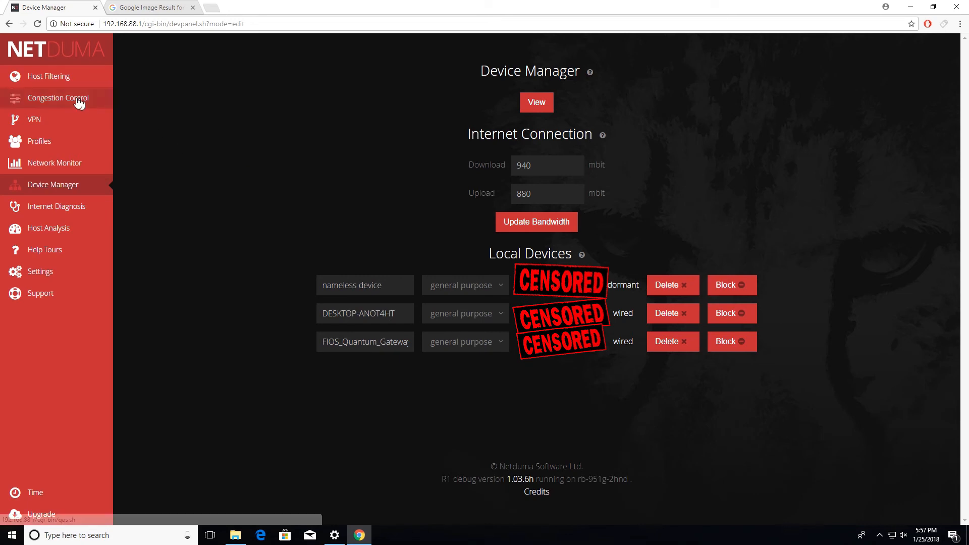
Review the anti-flood caps and device prioritisation in Congestion Control and the connected devices in Device Manager.
{"action": "mouse_move", "coordinate": [71, 102]}
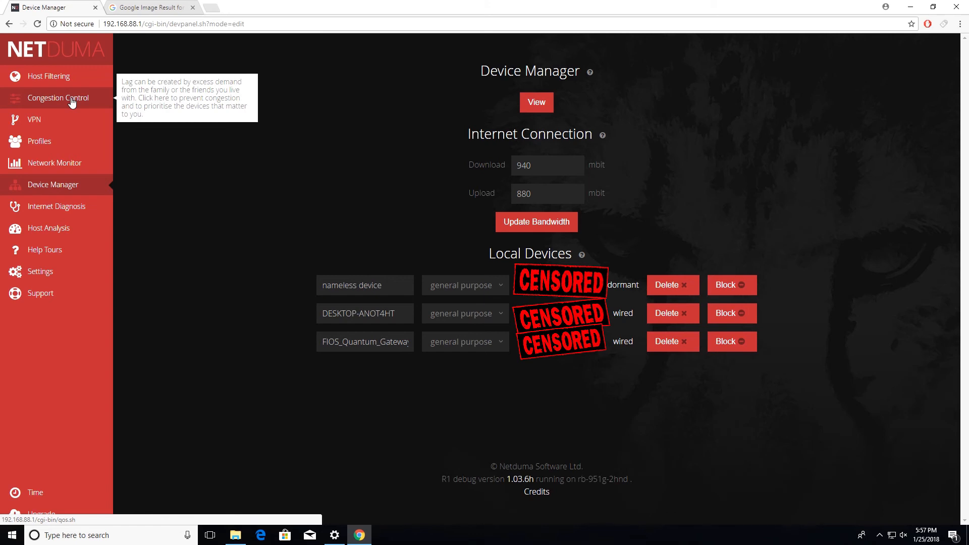
{"action": "left_click", "coordinate": [72, 101]}
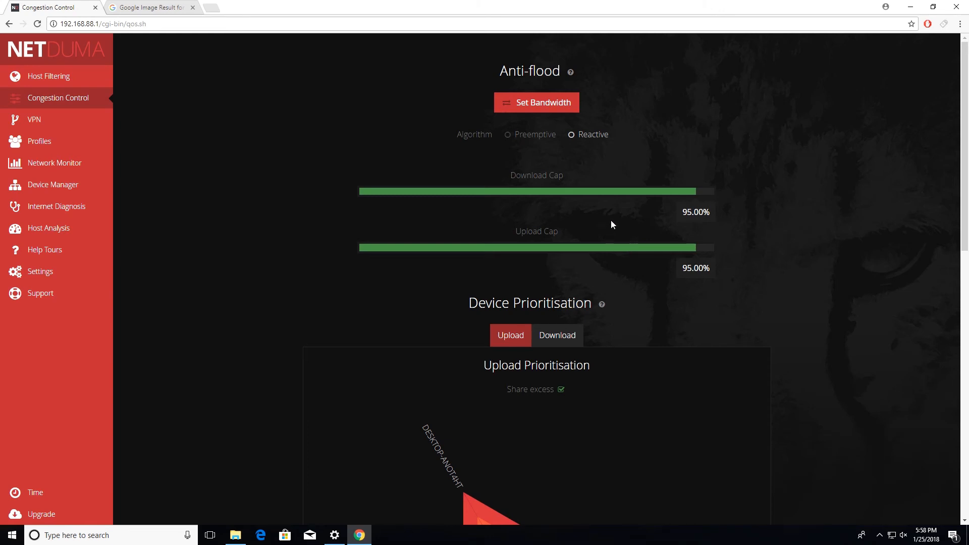
{"action": "scroll", "coordinate": [498, 82], "scroll_direction": "down", "scroll_amount": 3}
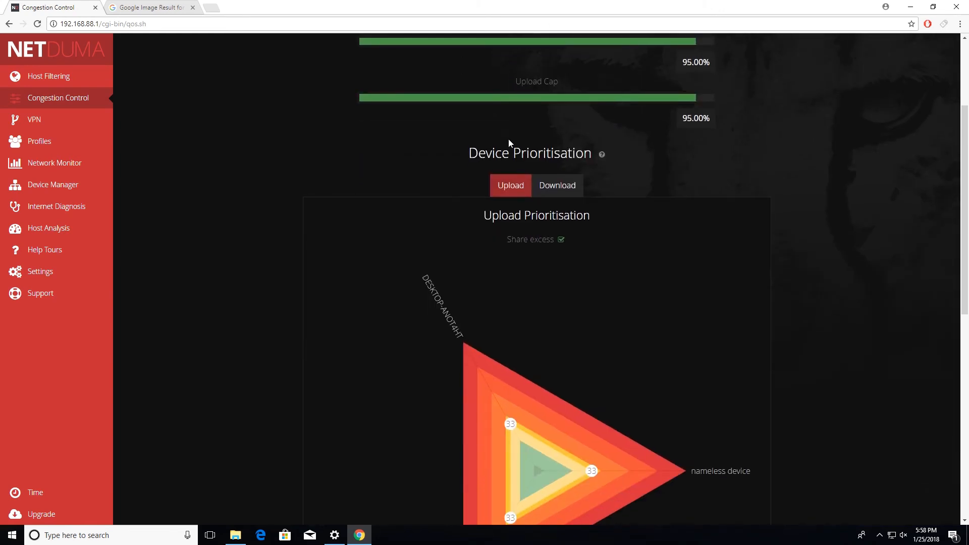
{"action": "scroll", "coordinate": [510, 143], "scroll_direction": "up", "scroll_amount": 3}
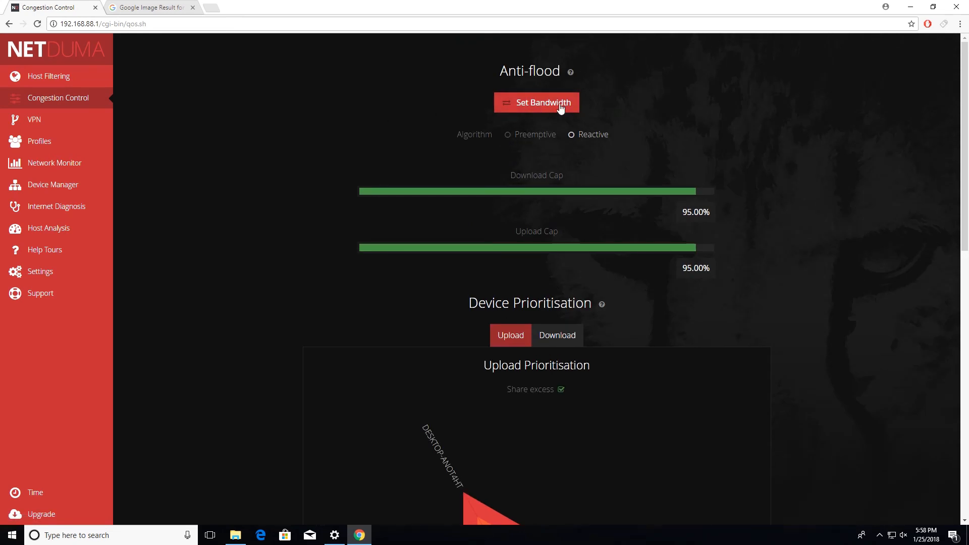
{"action": "left_click", "coordinate": [85, 185]}
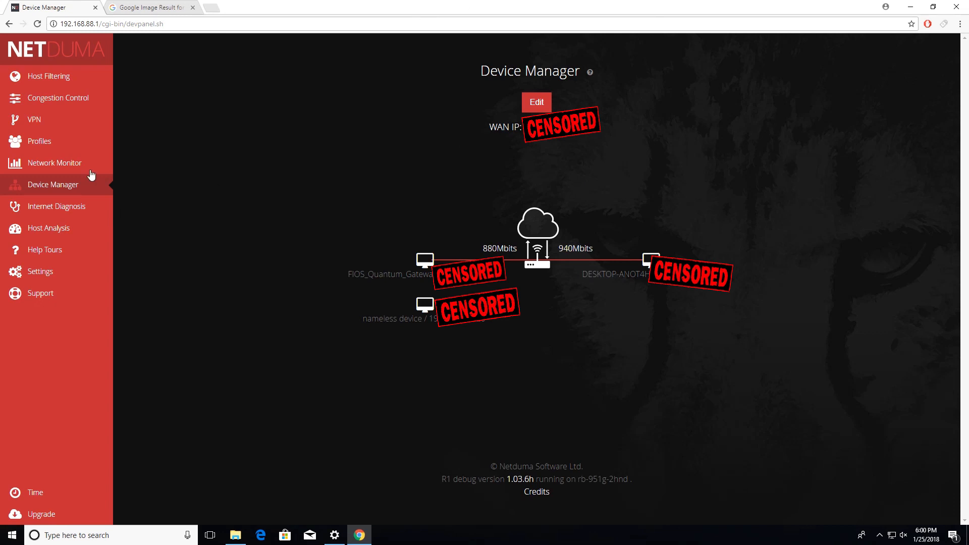
{"action": "left_click", "coordinate": [73, 98]}
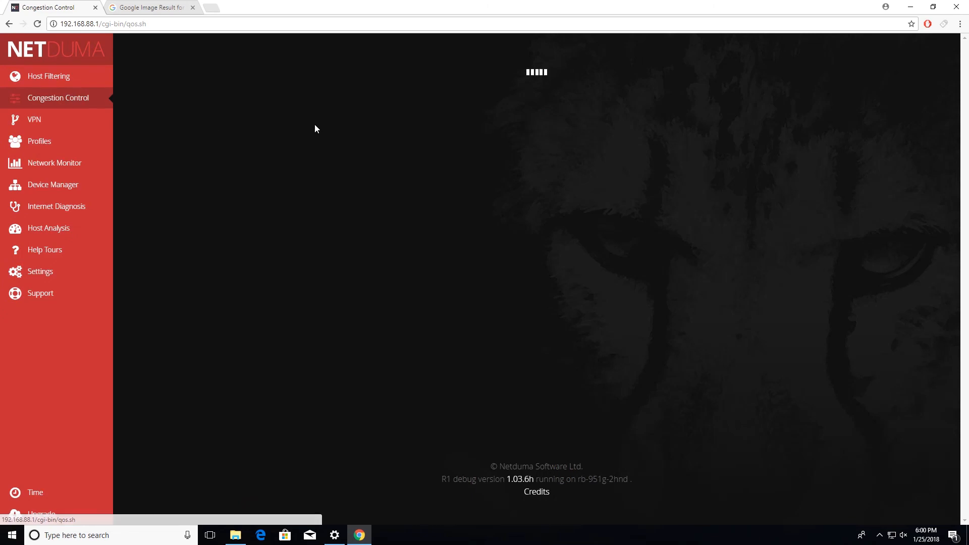
{"action": "scroll", "coordinate": [366, 167], "scroll_direction": "down", "scroll_amount": 1}
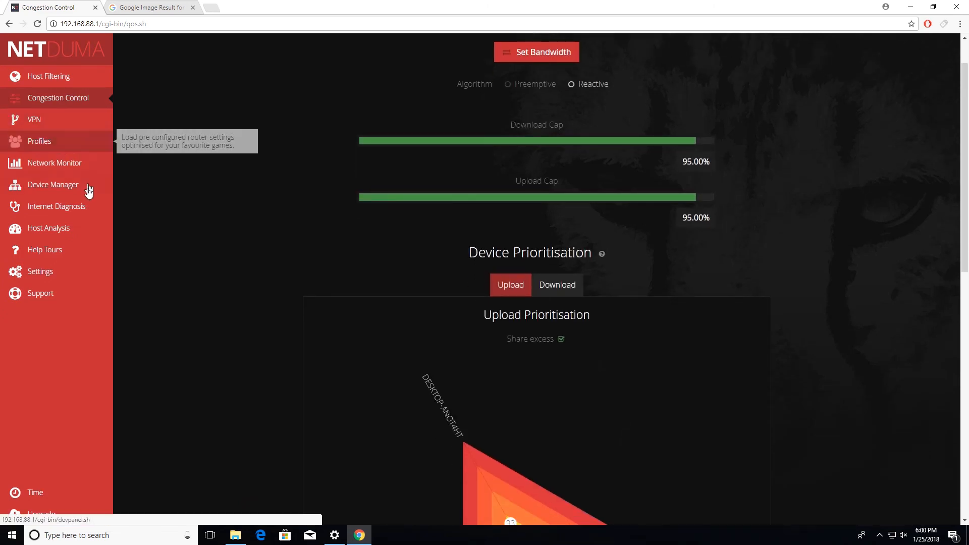
Disable IPv6 in the LAN settings and apply the change.
{"action": "left_click", "coordinate": [71, 273]}
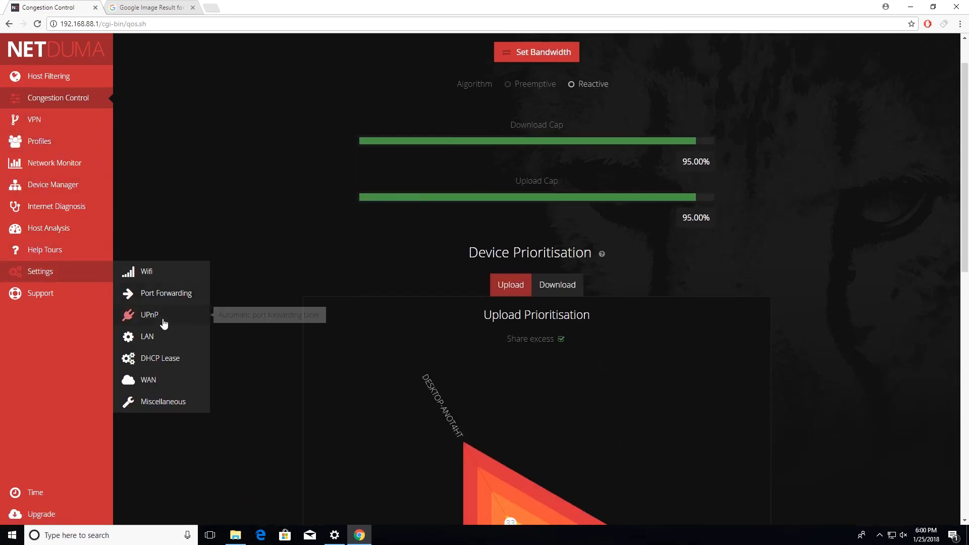
{"action": "left_click", "coordinate": [148, 336]}
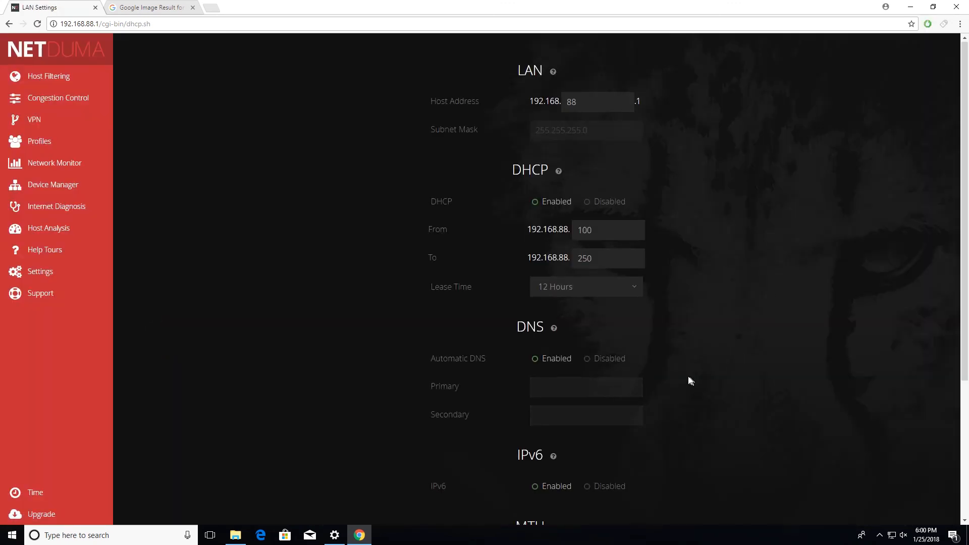
{"action": "scroll", "coordinate": [606, 351], "scroll_direction": "down", "scroll_amount": 4}
{"action": "left_click", "coordinate": [586, 290]}
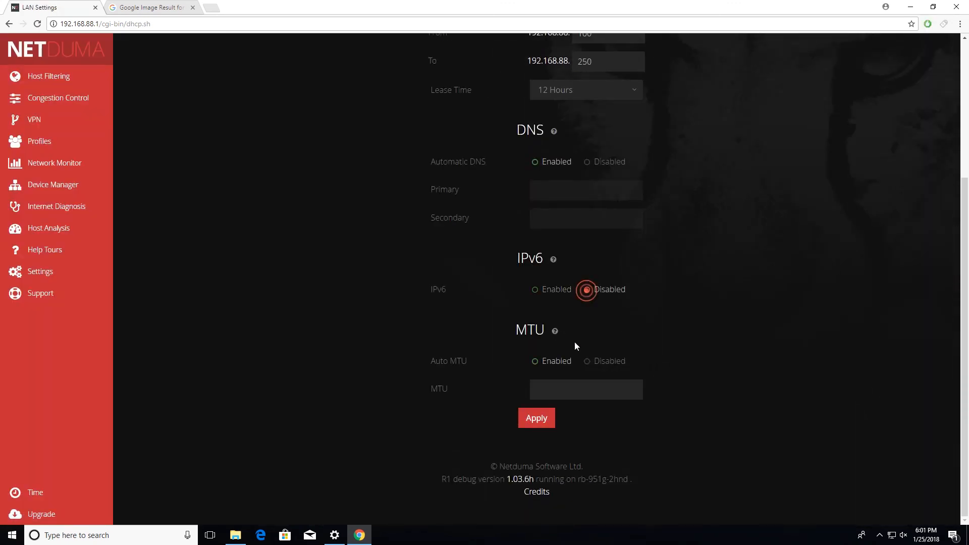
{"action": "left_click", "coordinate": [536, 418]}
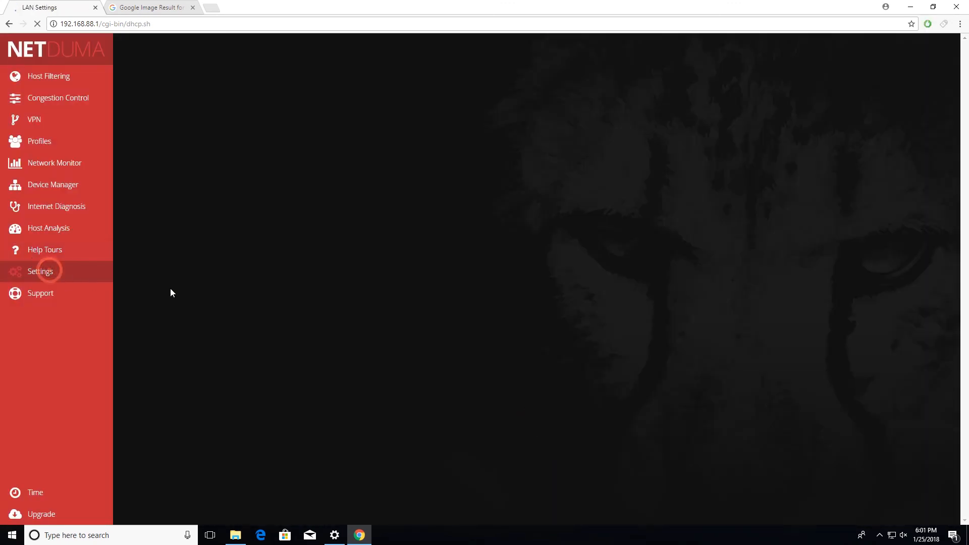
Disable IPv6 in the router's WAN settings, apply the change and check that section of the reloaded page.
{"action": "left_click", "coordinate": [87, 271]}
{"action": "left_click", "coordinate": [156, 377]}
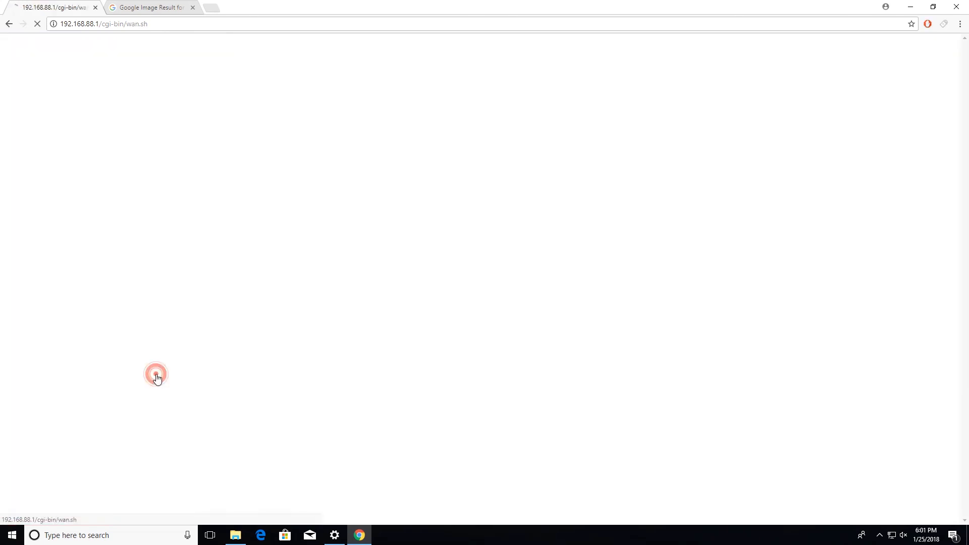
{"action": "scroll", "coordinate": [591, 309], "scroll_direction": "down", "scroll_amount": 6}
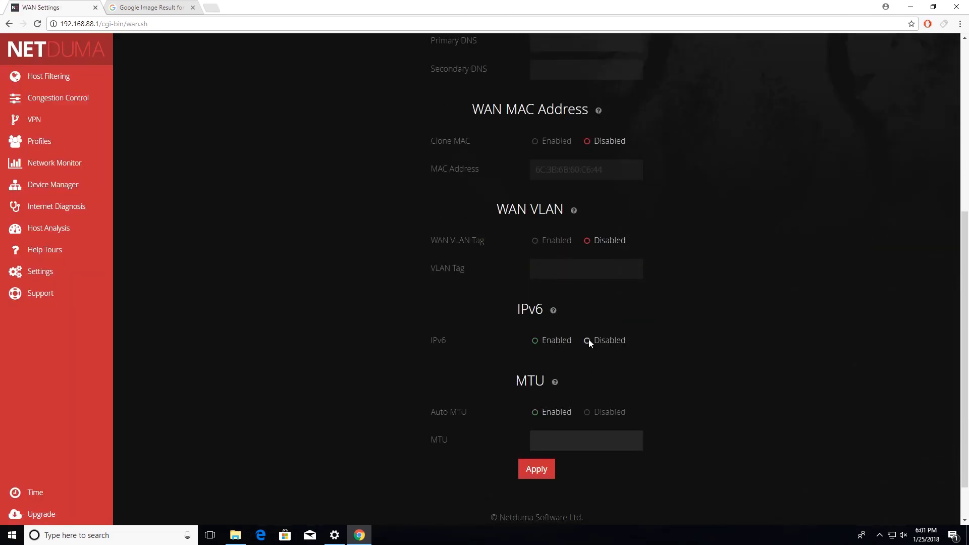
{"action": "left_click", "coordinate": [586, 340]}
{"action": "scroll", "coordinate": [573, 392], "scroll_direction": "down", "scroll_amount": 1}
{"action": "left_click", "coordinate": [540, 421]}
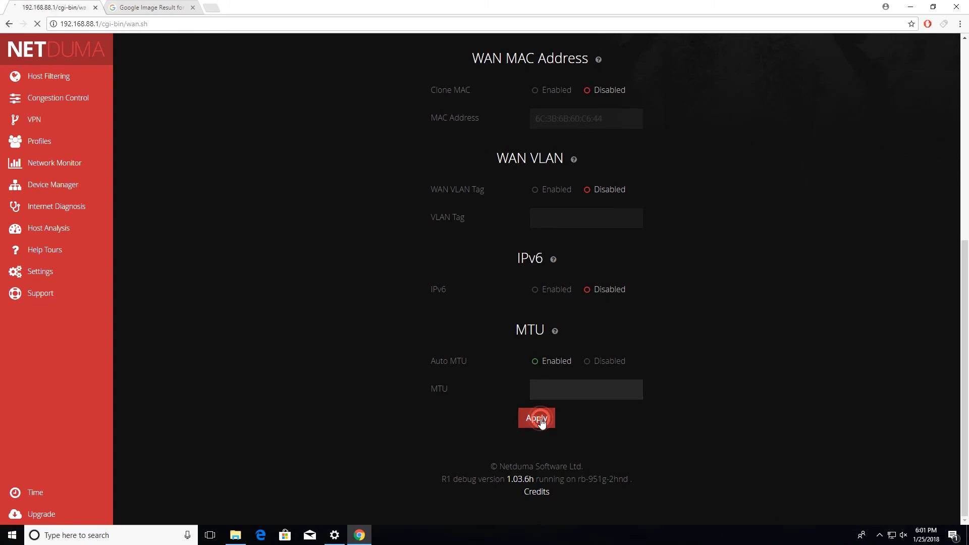
{"action": "scroll", "coordinate": [513, 346], "scroll_direction": "down", "scroll_amount": 6}
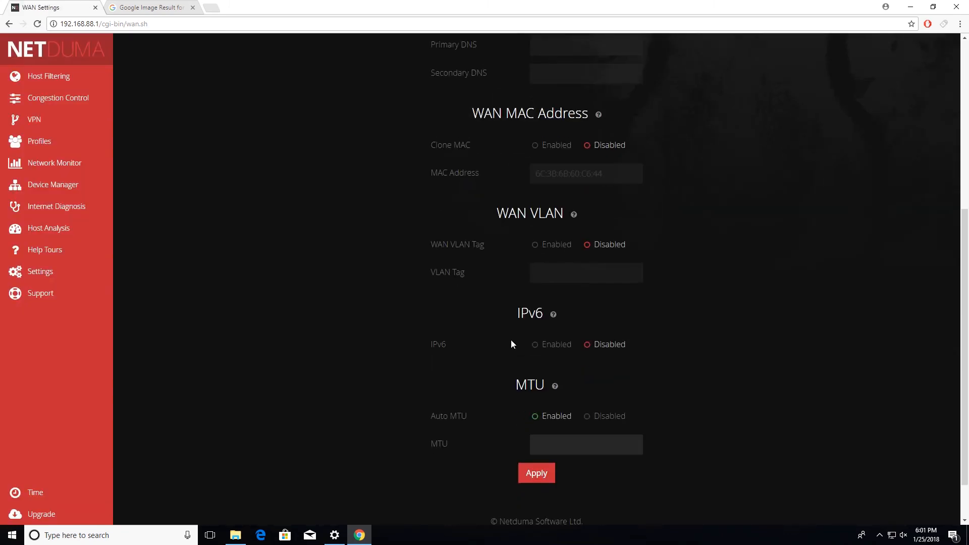
{"action": "scroll", "coordinate": [512, 337], "scroll_direction": "down", "scroll_amount": 1}
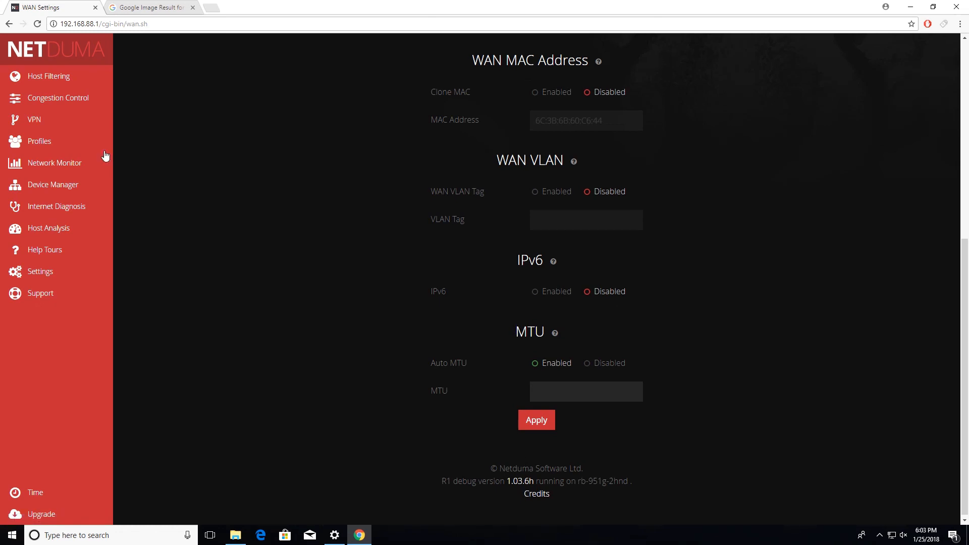
Review the geo-filter settings and map in Host Filtering, and open the Device Manager overview of network devices.
{"action": "left_click", "coordinate": [62, 76]}
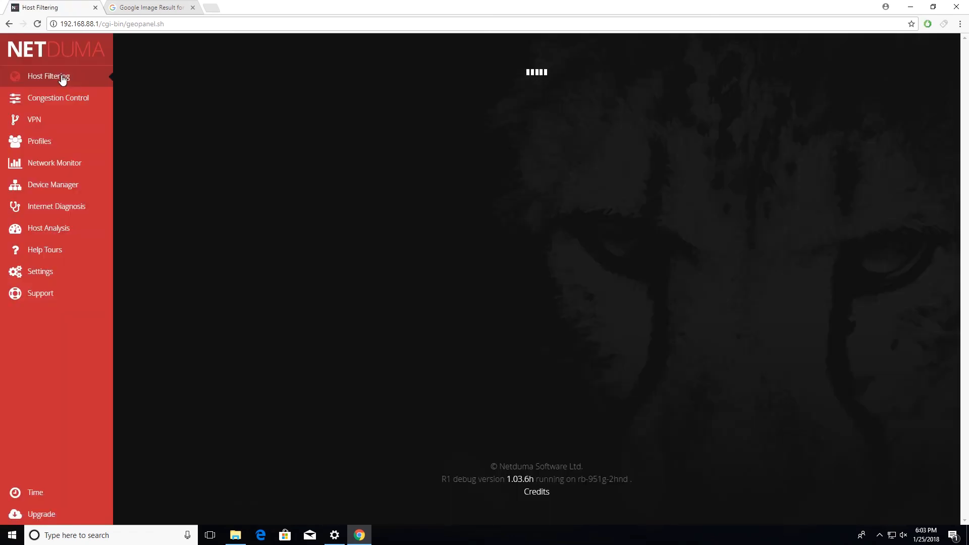
{"action": "scroll", "coordinate": [320, 237], "scroll_direction": "down", "scroll_amount": 5}
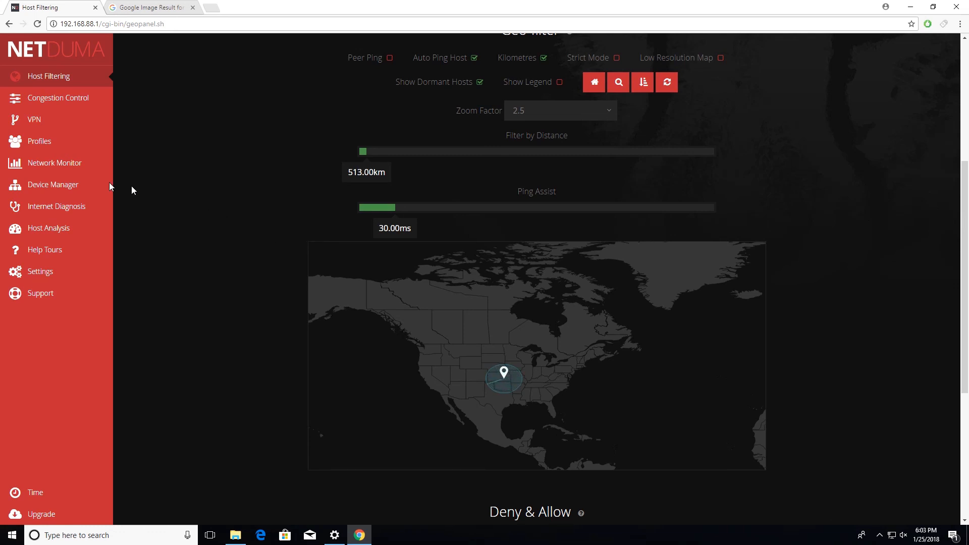
{"action": "left_click", "coordinate": [67, 188]}
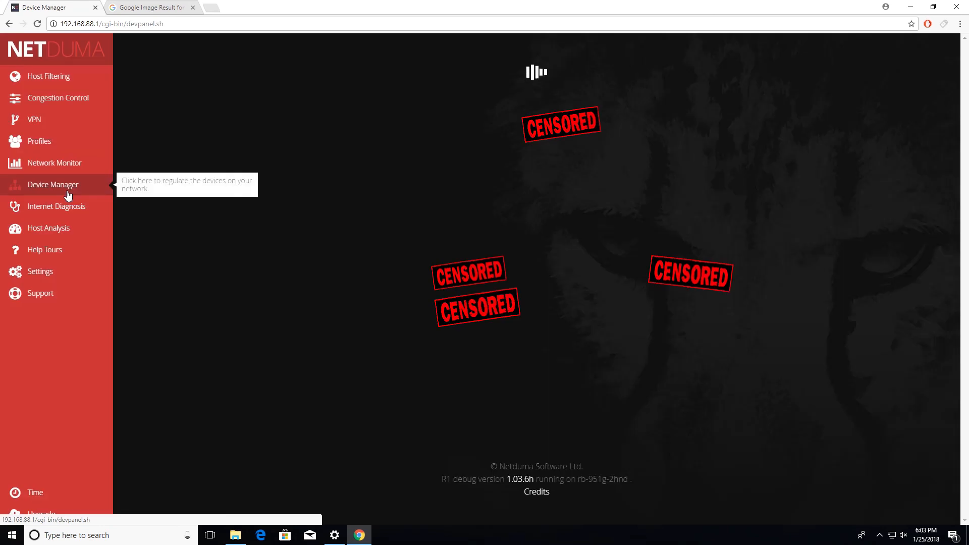